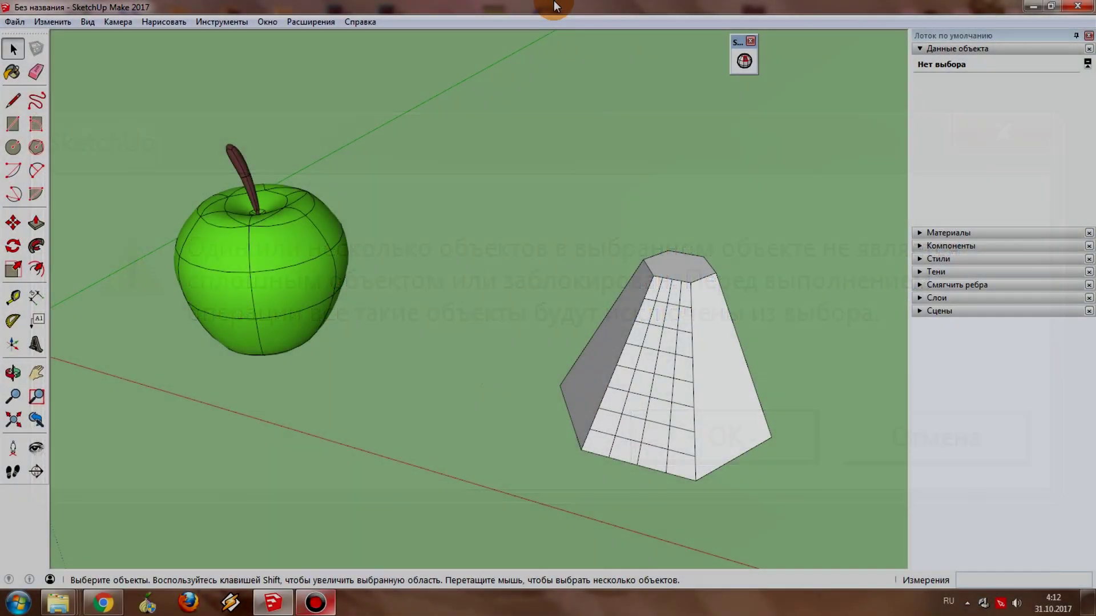
# Orbit the view around the apple and the pyramid
pyautogui.moveTo(364, 350)
pyautogui.mouseDown(button='middle')
pyautogui.moveTo(512, 355)
pyautogui.moveTo(742, 292)
pyautogui.moveTo(907, 277)
pyautogui.moveTo(623, 286)
pyautogui.moveTo(405, 330)
pyautogui.moveTo(373, 361)
pyautogui.moveTo(482, 384)
pyautogui.moveTo(262, 335)
pyautogui.moveTo(457, 342)
pyautogui.moveTo(585, 367)
pyautogui.moveTo(508, 384)
pyautogui.moveTo(417, 371)
pyautogui.moveTo(438, 394)
pyautogui.moveTo(506, 397)
pyautogui.moveTo(551, 367)
pyautogui.moveTo(490, 384)
pyautogui.mouseUp(button='middle')
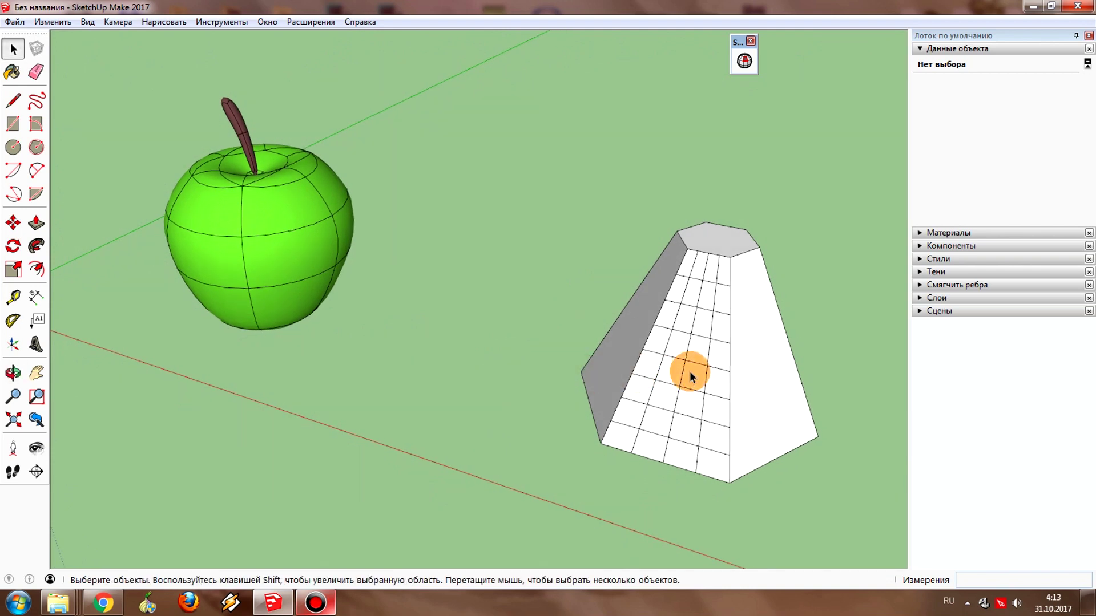
# Select the apple and pyramid groups in turn to compare their properties
pyautogui.click(315, 228)
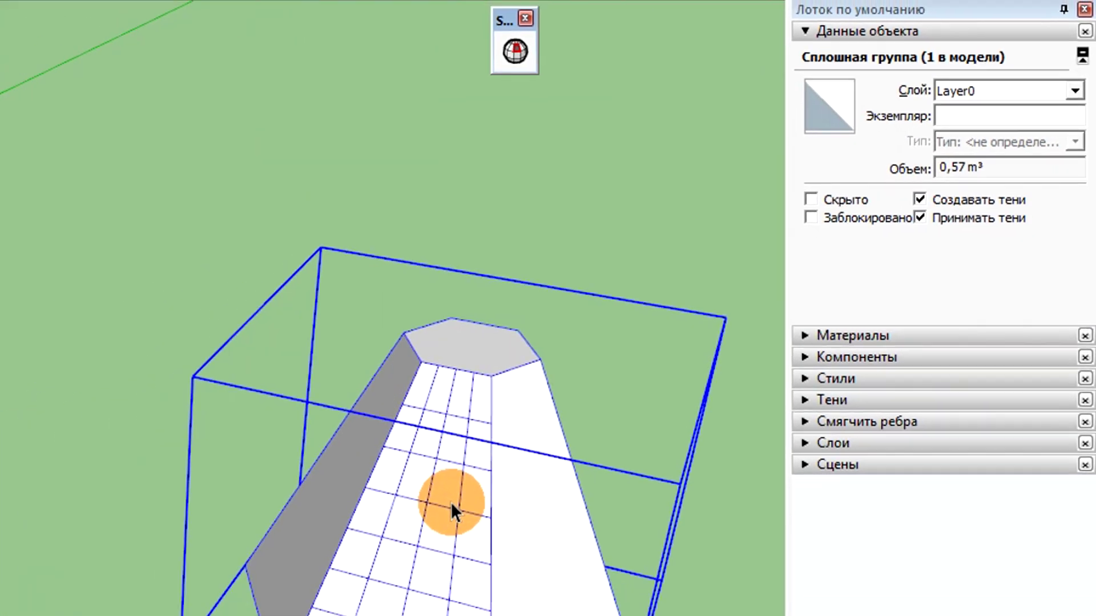
pyautogui.click(208, 262)
pyautogui.click(707, 355)
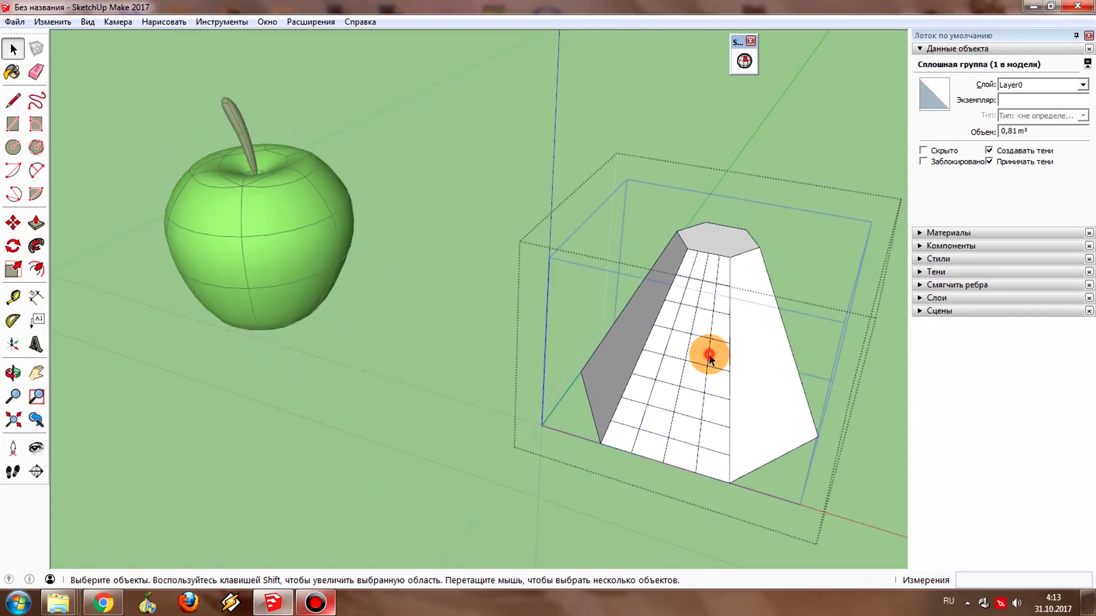
pyautogui.scroll(3, 699, 342)
# Remove one grid face inside the pyramid group, then reselect the whole pyramid
pyautogui.doubleClick(691, 320)
pyautogui.click(690, 320)
pyautogui.click(381, 317)
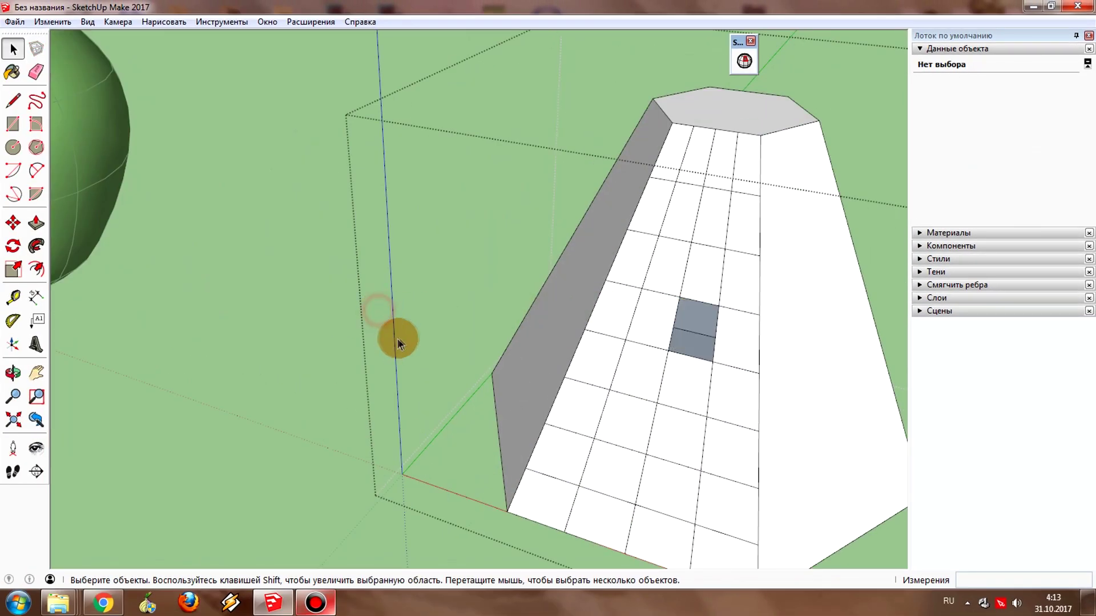
pyautogui.scroll(-3, 342, 325)
pyautogui.click(592, 313)
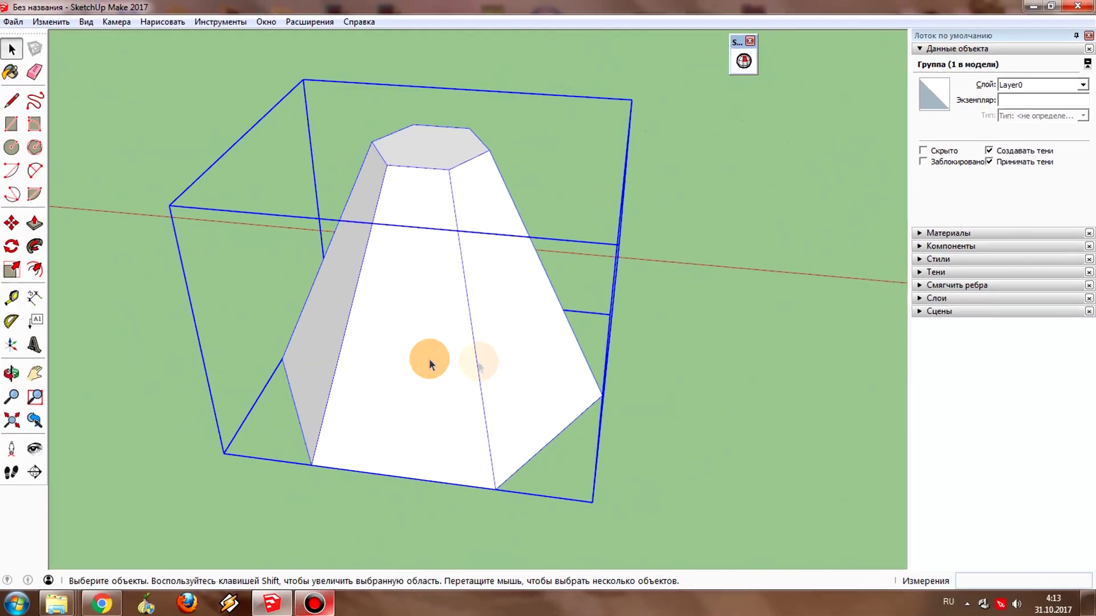
pyautogui.moveTo(429, 358)
pyautogui.mouseDown(button='middle')
pyautogui.moveTo(409, 350)
pyautogui.moveTo(631, 311)
pyautogui.moveTo(469, 337)
pyautogui.moveTo(437, 358)
pyautogui.mouseUp(button='middle')
pyautogui.scroll(-2, 440, 356)
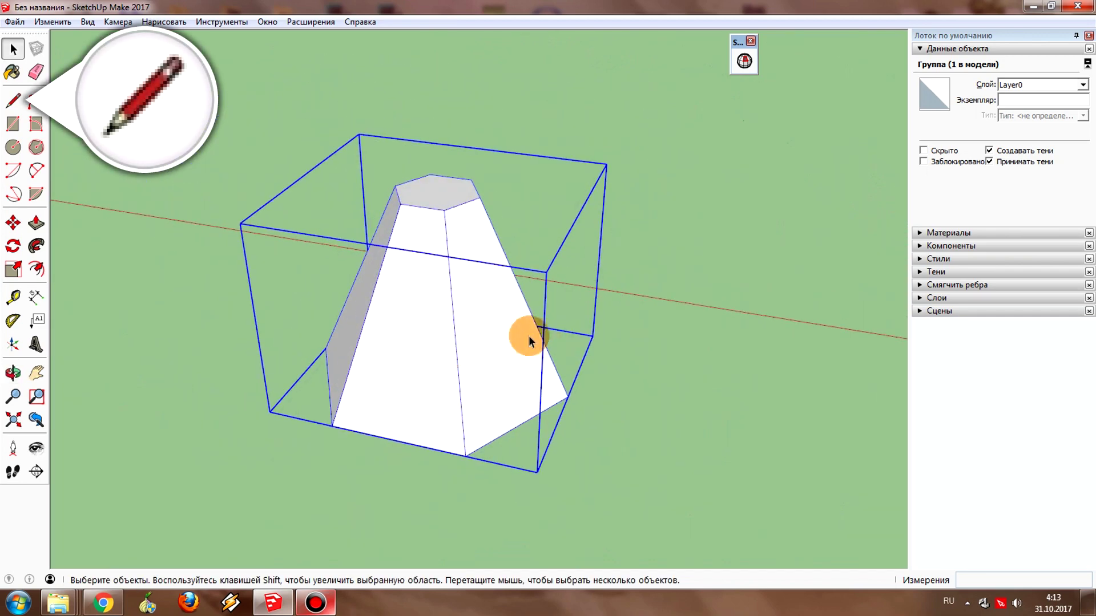
pyautogui.click(1000, 100)
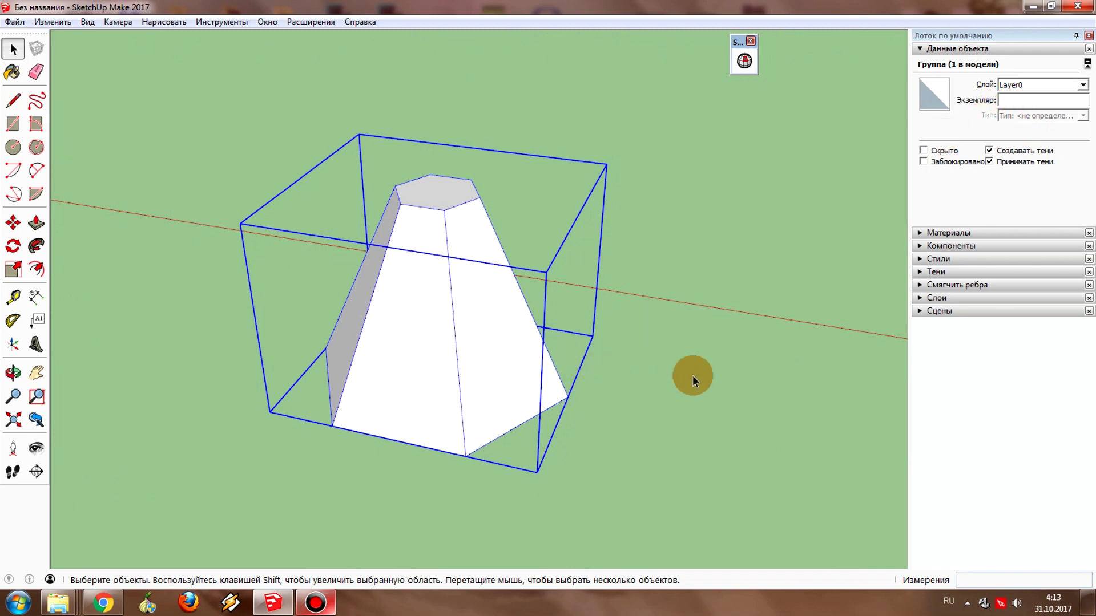
pyautogui.click(729, 361)
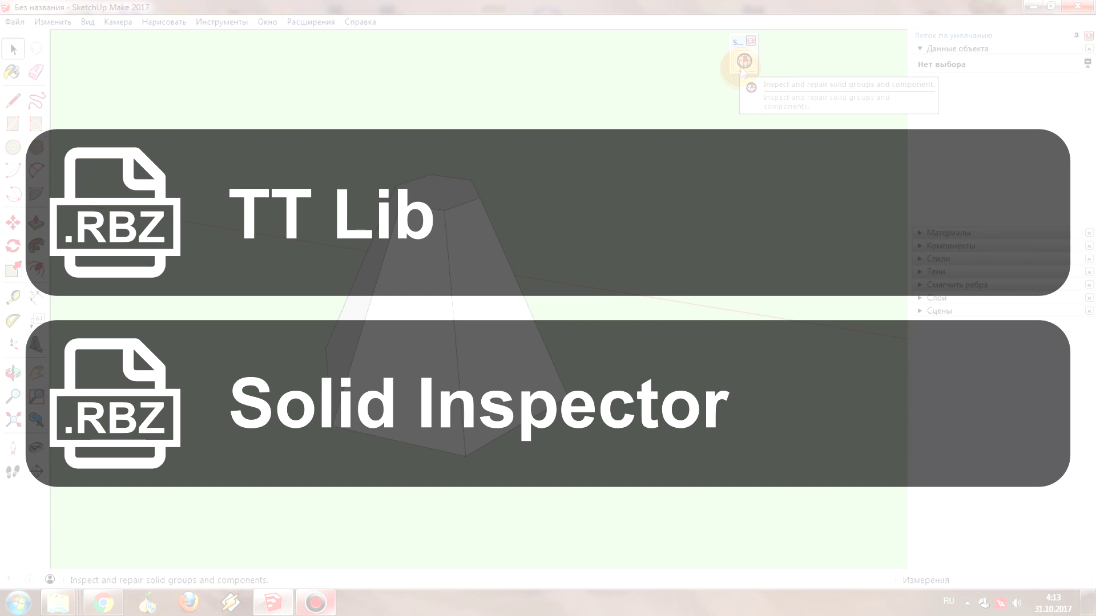
# Select the pyramid group and browse the installed extensions
pyautogui.click(485, 307)
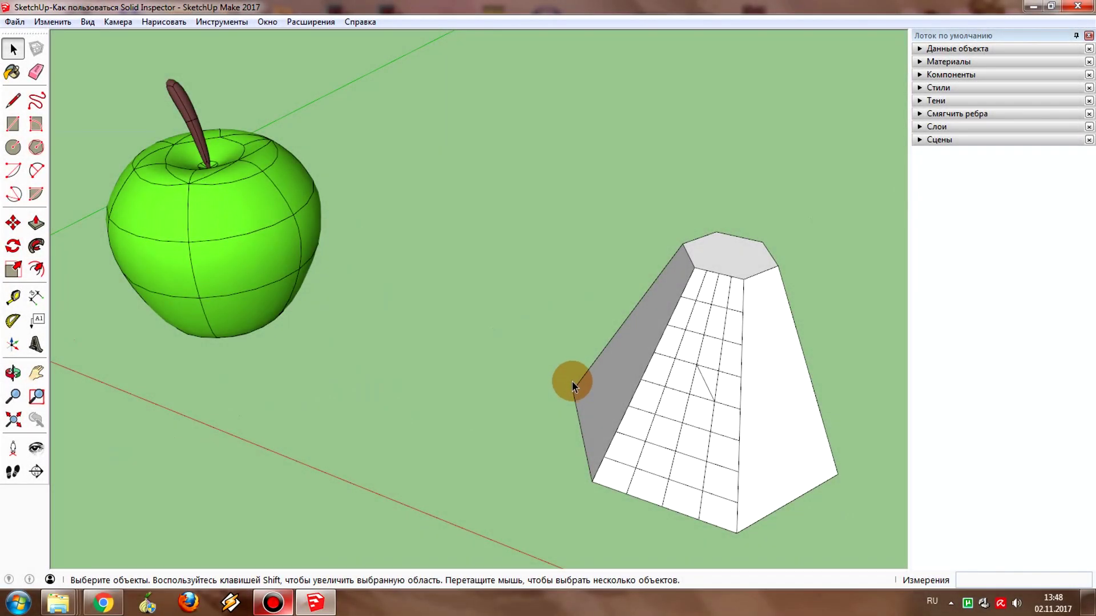
pyautogui.click(312, 22)
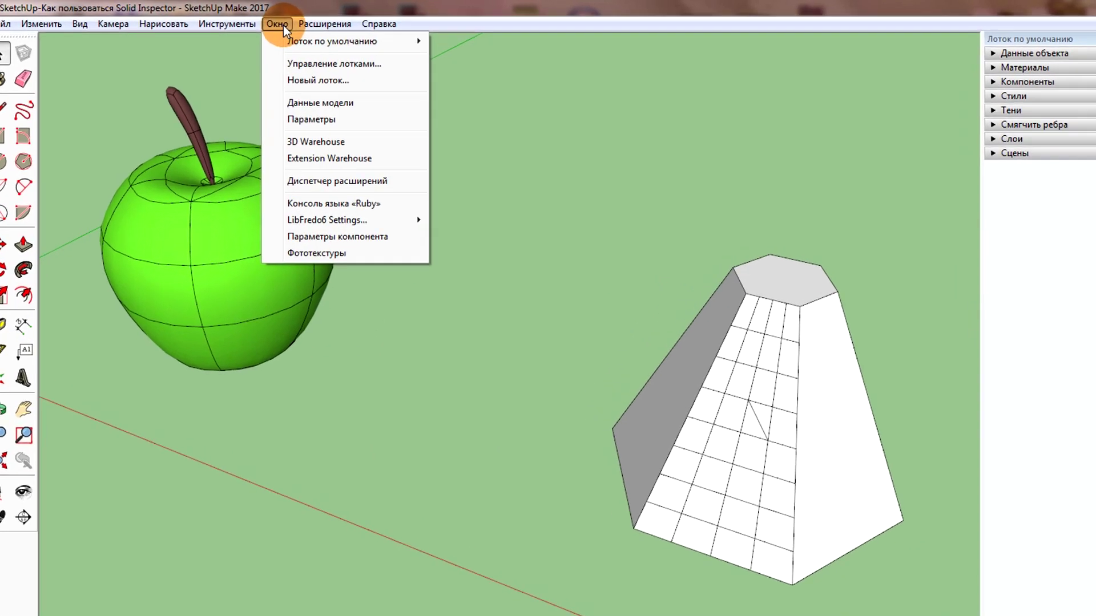
pyautogui.moveTo(268, 22)
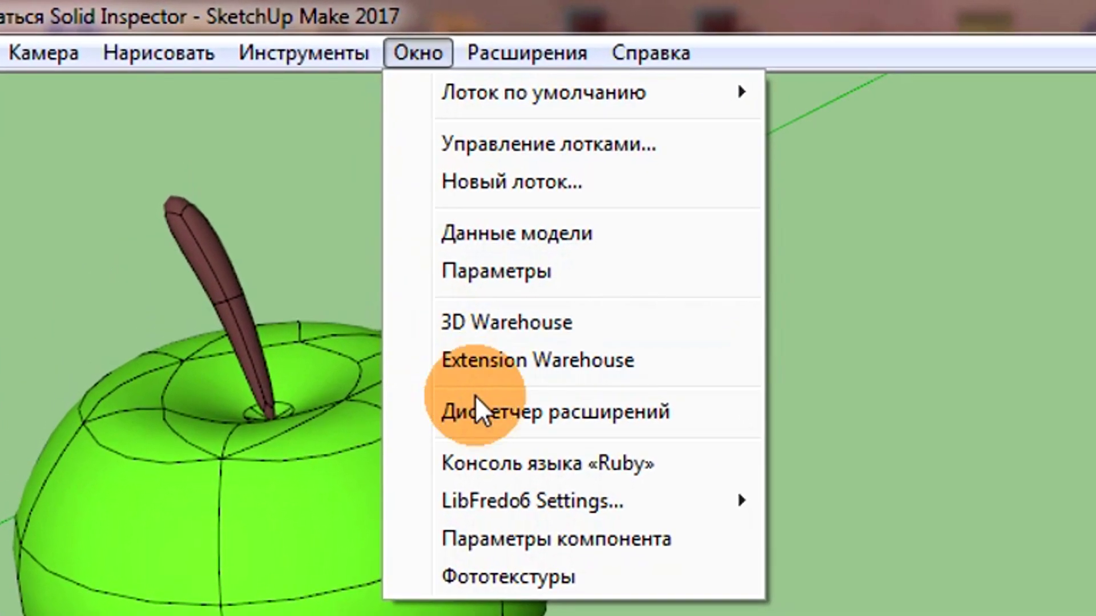
# Install TT_Lib_2.10.9.rbz from the desktop through the Extension Manager
pyautogui.click(434, 378)
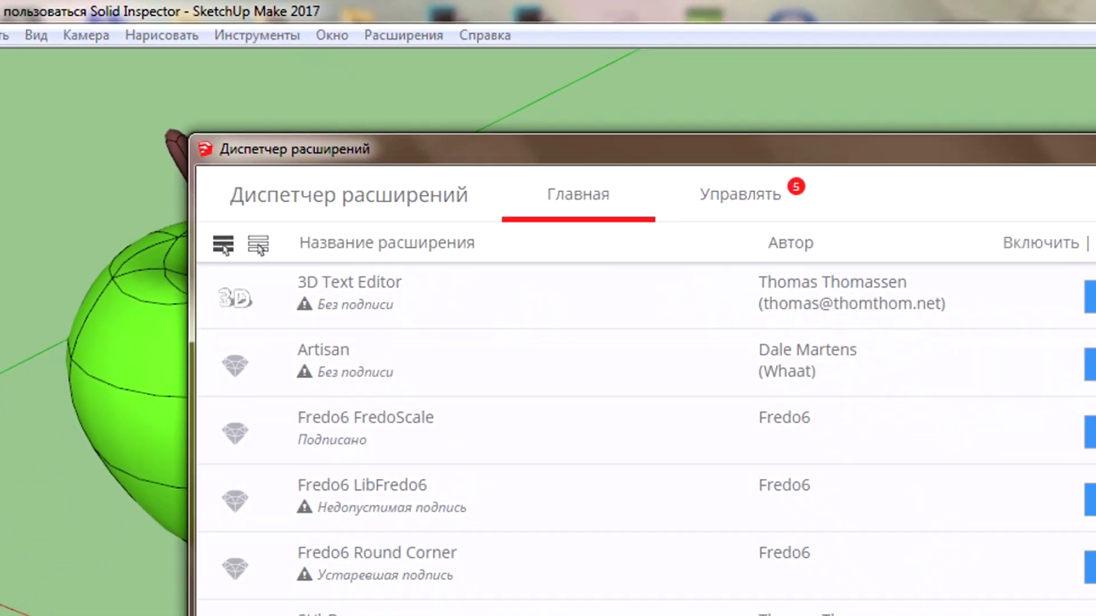
pyautogui.moveTo(1019, 354)
pyautogui.mouseDown()
pyautogui.moveTo(1036, 487)
pyautogui.moveTo(873, 235)
pyautogui.mouseUp()
pyautogui.click(299, 519)
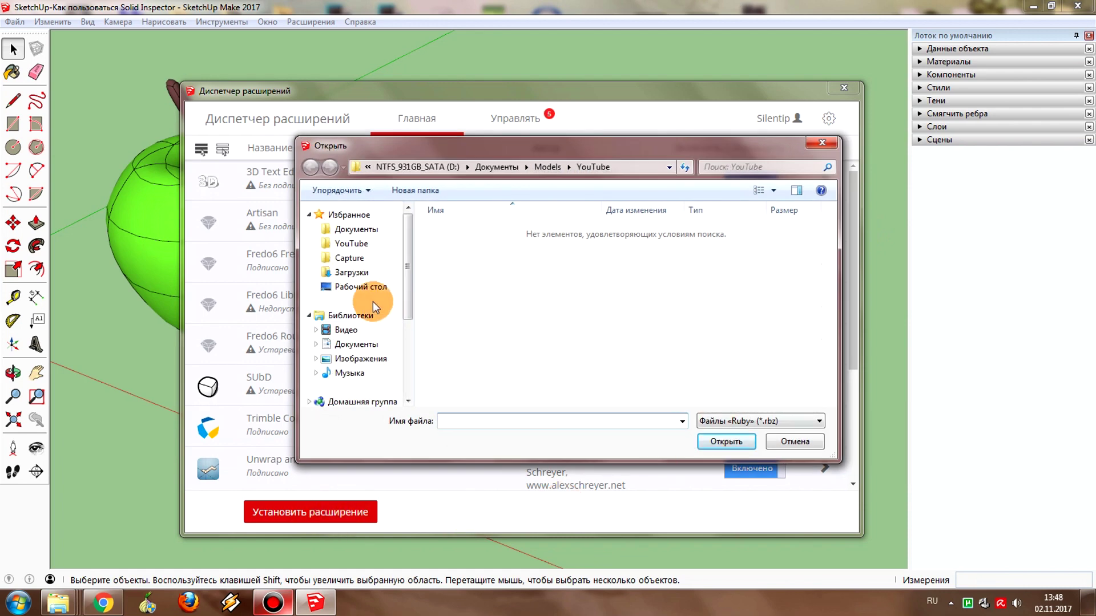
pyautogui.click(369, 291)
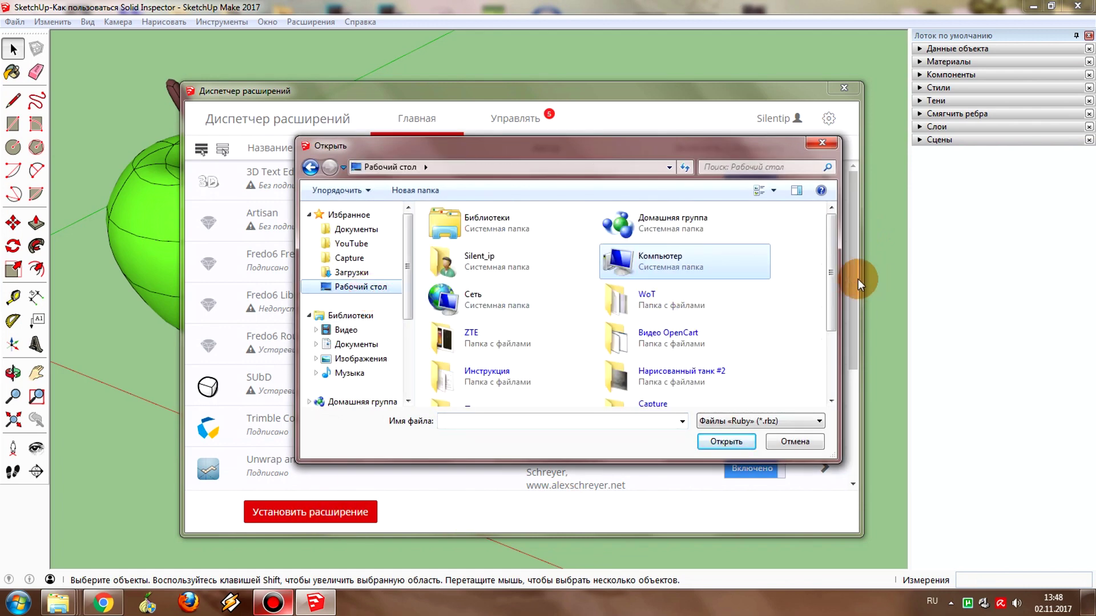
pyautogui.moveTo(834, 277); pyautogui.dragTo(822, 363)
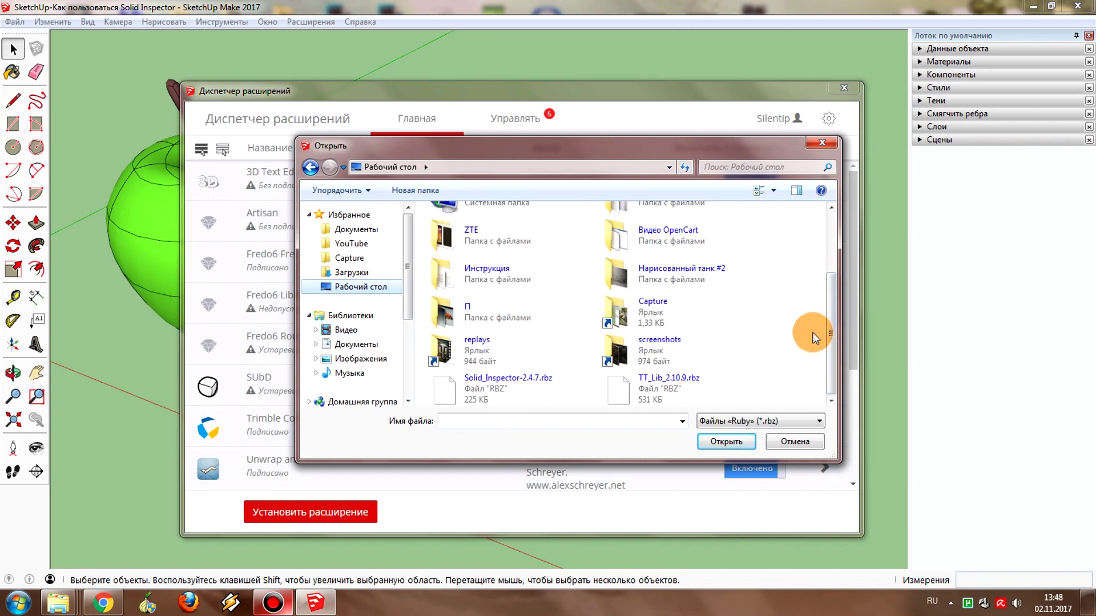
pyautogui.click(660, 389)
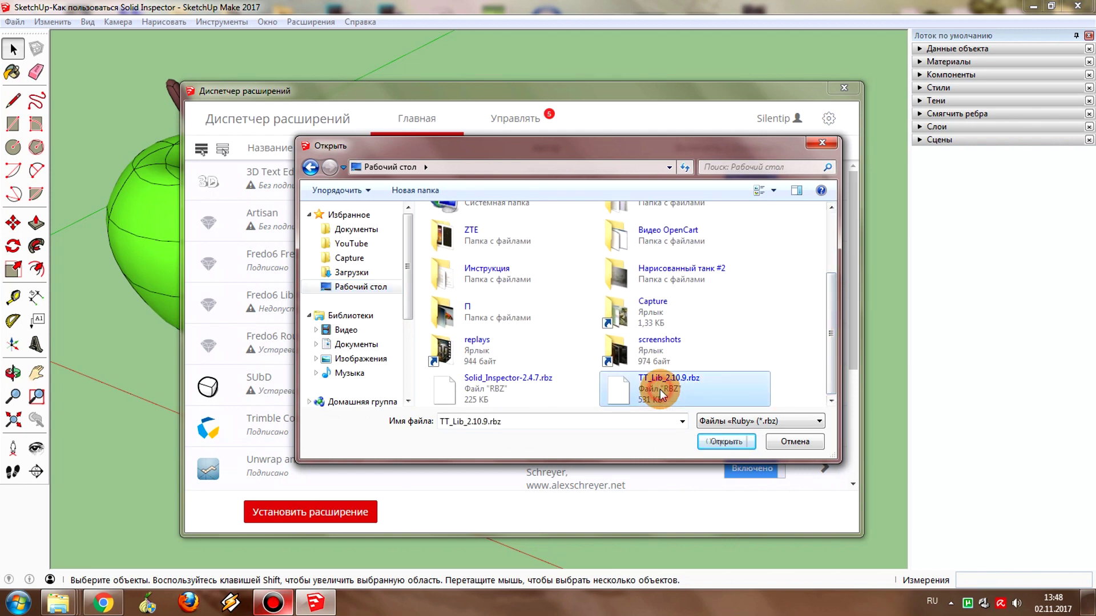
pyautogui.click(725, 443)
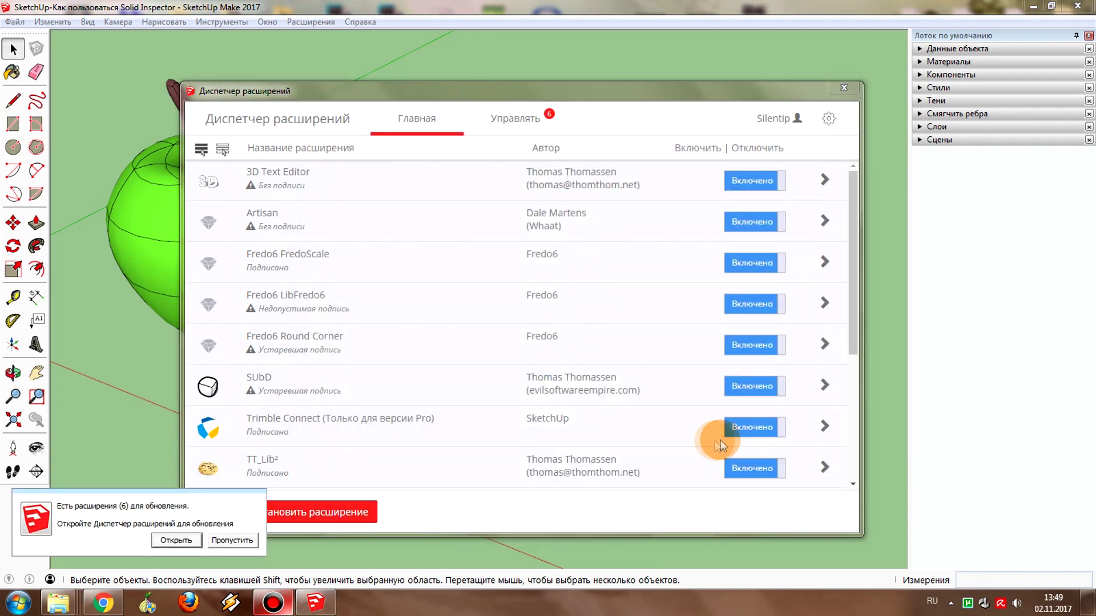
pyautogui.click(234, 544)
# Install Solid_Inspector-2.4.7.rbz from the desktop and close the Extension Manager
pyautogui.click(291, 512)
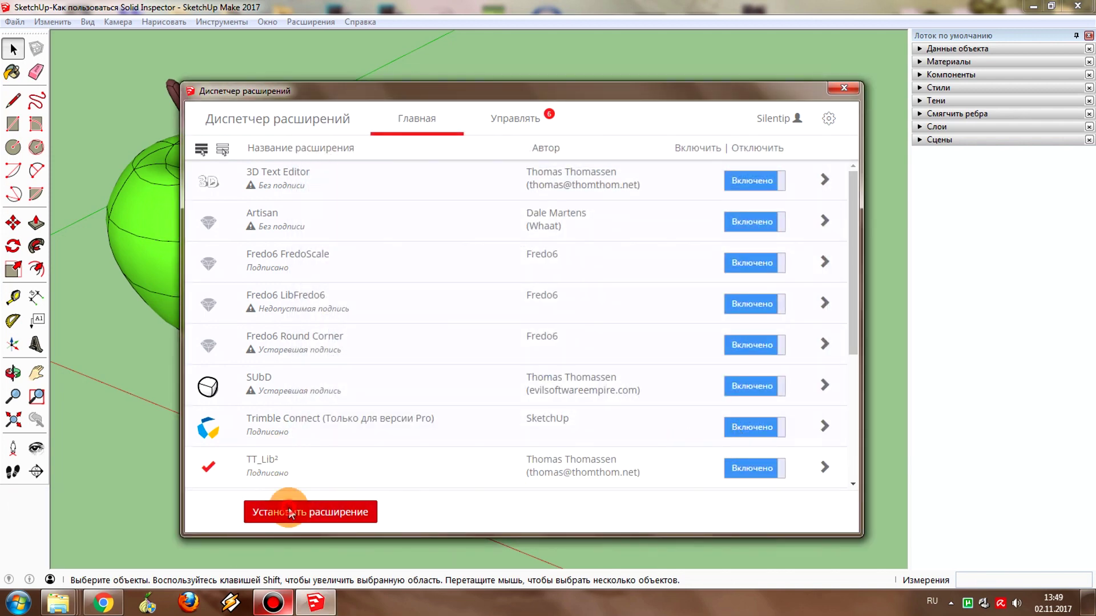
pyautogui.moveTo(837, 253); pyautogui.dragTo(836, 337)
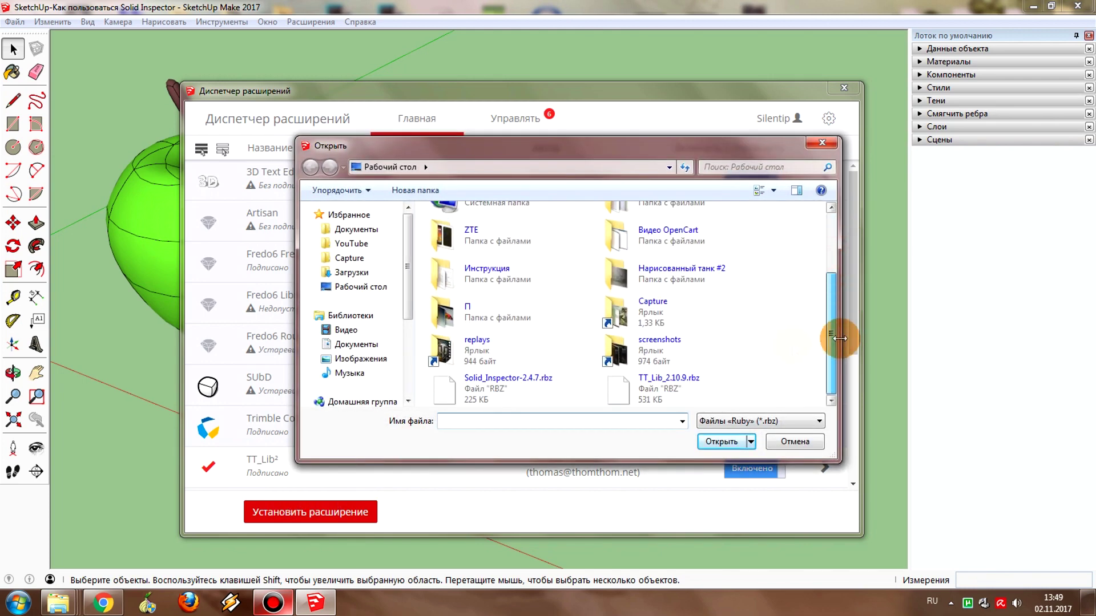
pyautogui.click(475, 392)
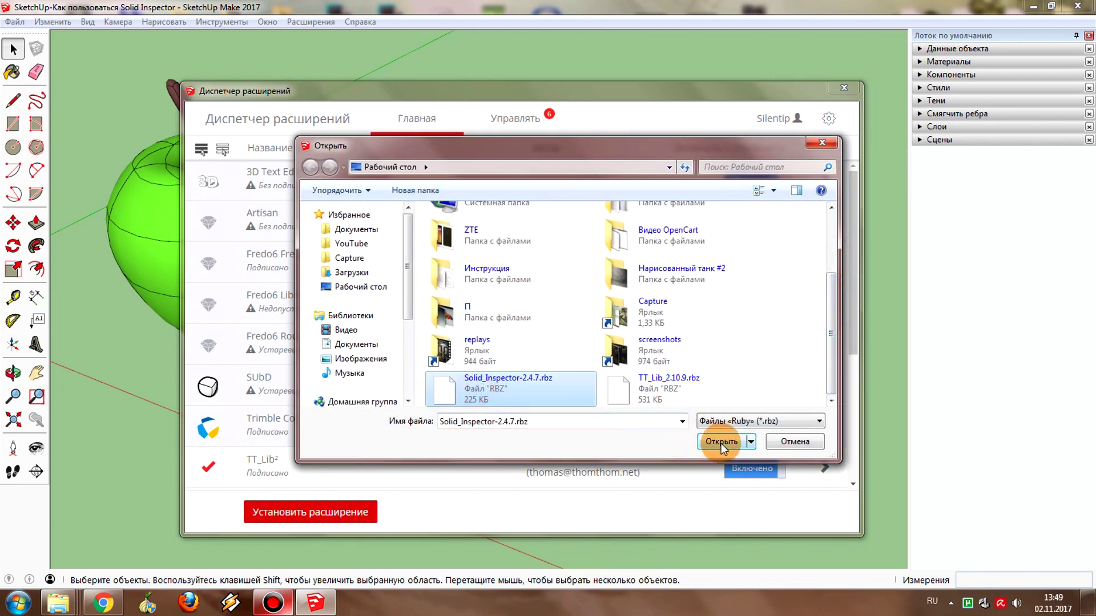
pyautogui.click(721, 443)
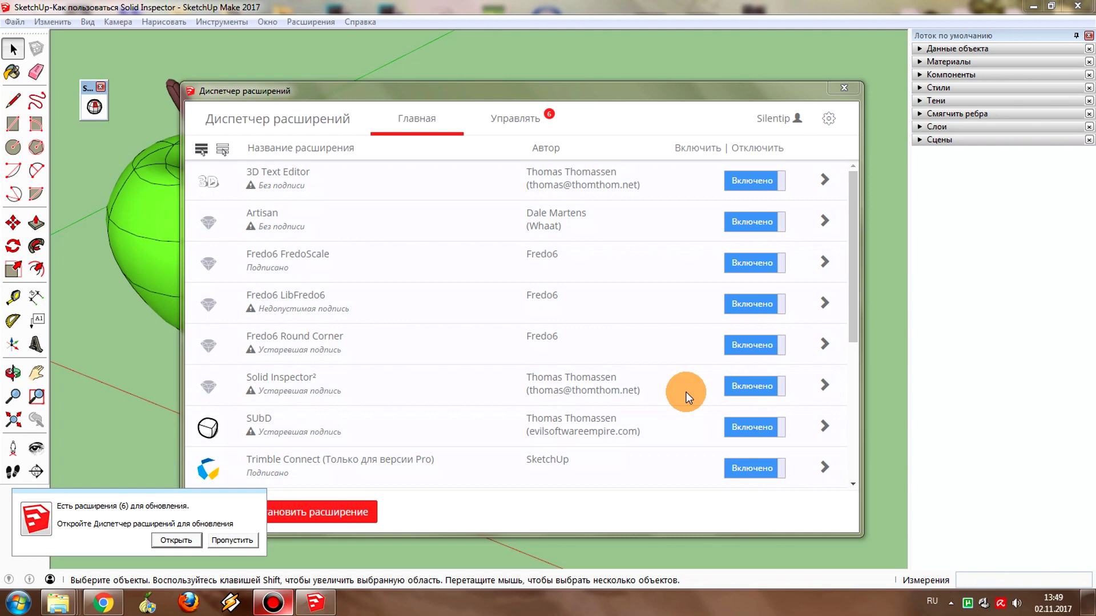
pyautogui.click(844, 88)
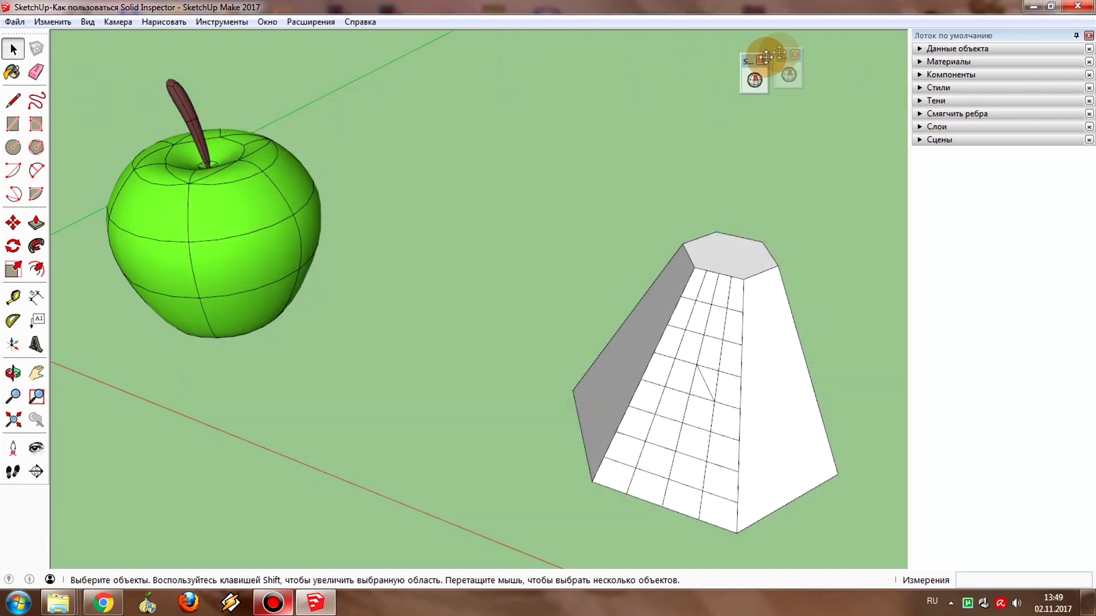
# Move the Solid Inspector toolbar to the top right and select the pyramid group
pyautogui.moveTo(91, 86); pyautogui.dragTo(733, 50)
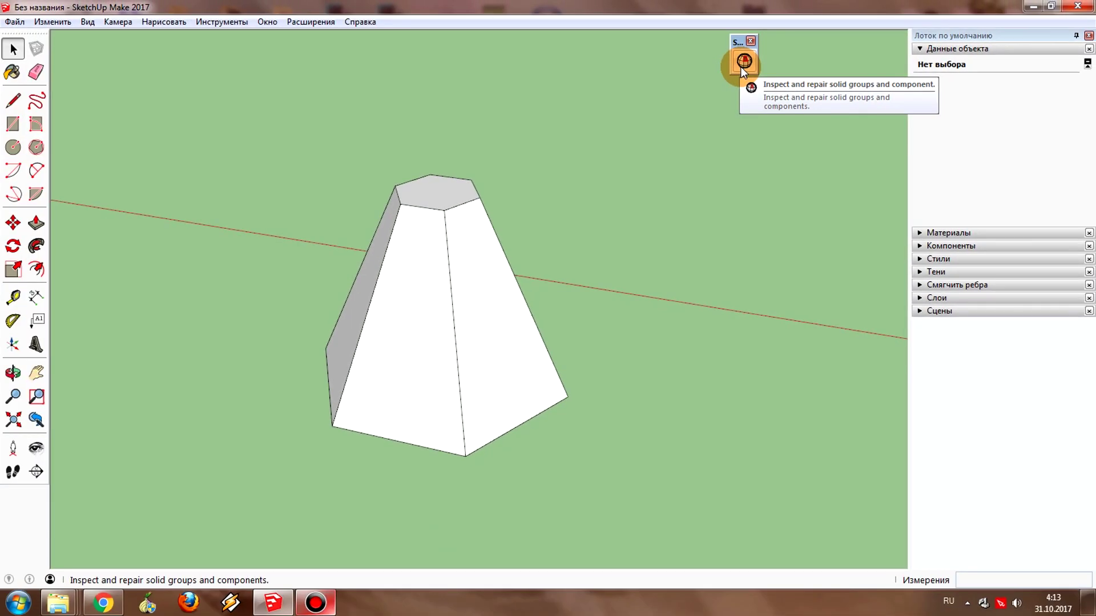
pyautogui.click(484, 303)
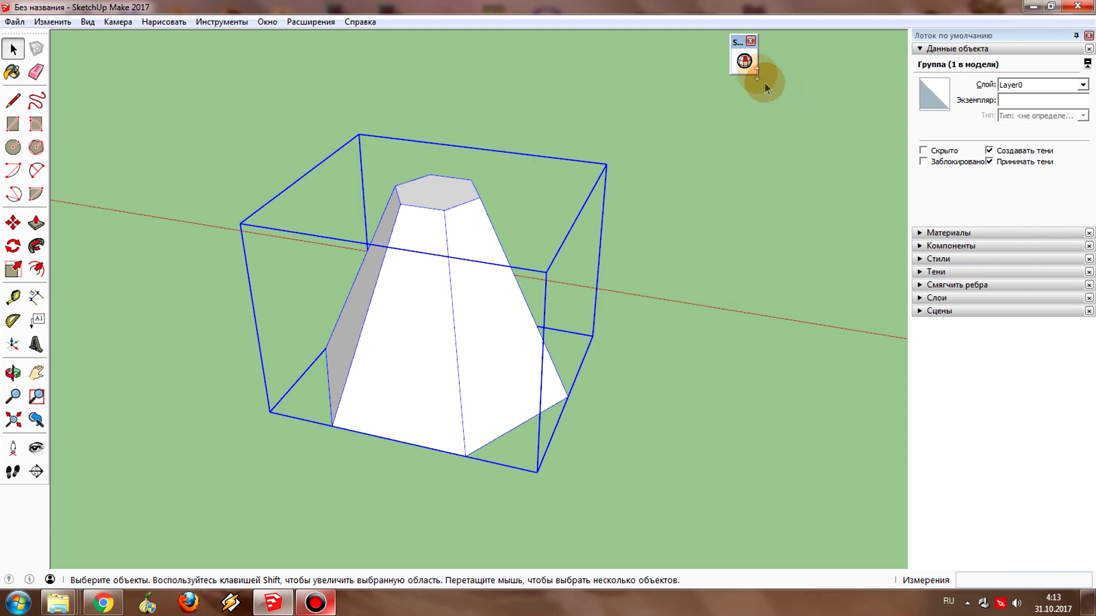
# Inspect the pyramid, review its one surface-border error, and attempt Fix All
pyautogui.click(747, 62)
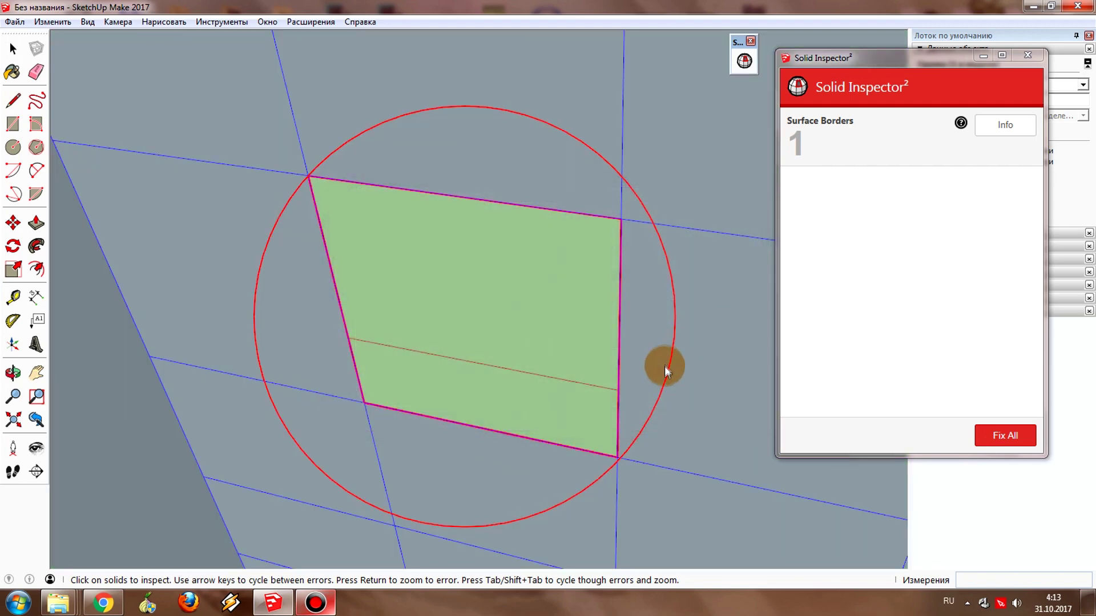
pyautogui.moveTo(687, 400); pyautogui.dragTo(628, 377, button='middle')
pyautogui.scroll(-5, 605, 365)
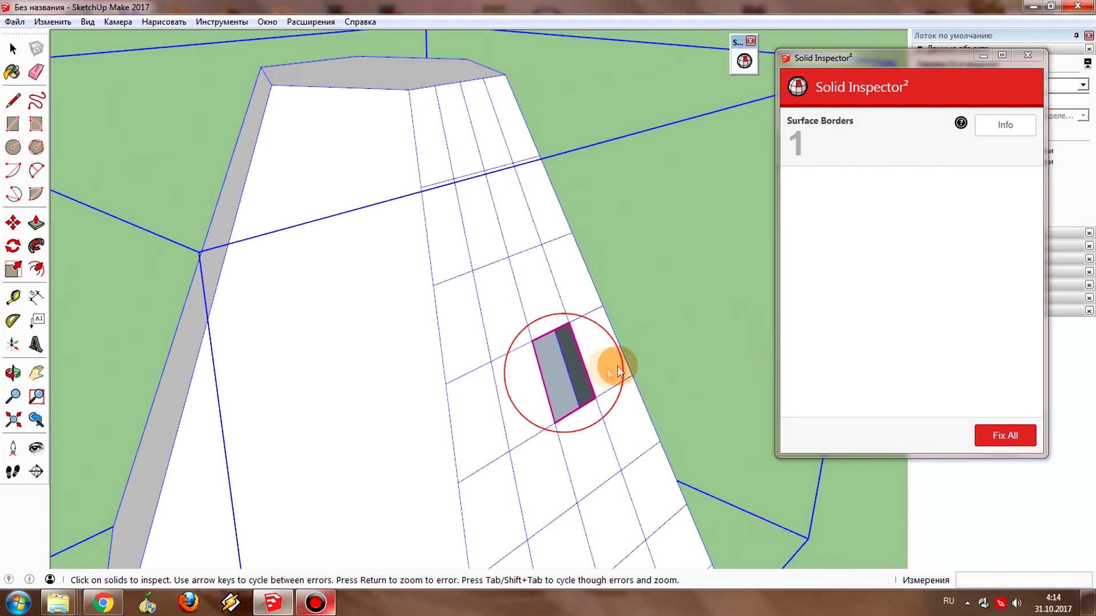
pyautogui.moveTo(428, 429)
pyautogui.mouseDown(button='middle')
pyautogui.moveTo(543, 318)
pyautogui.moveTo(604, 351)
pyautogui.moveTo(580, 362)
pyautogui.moveTo(382, 364)
pyautogui.moveTo(677, 358)
pyautogui.mouseUp(button='middle')
pyautogui.scroll(-3, 502, 342)
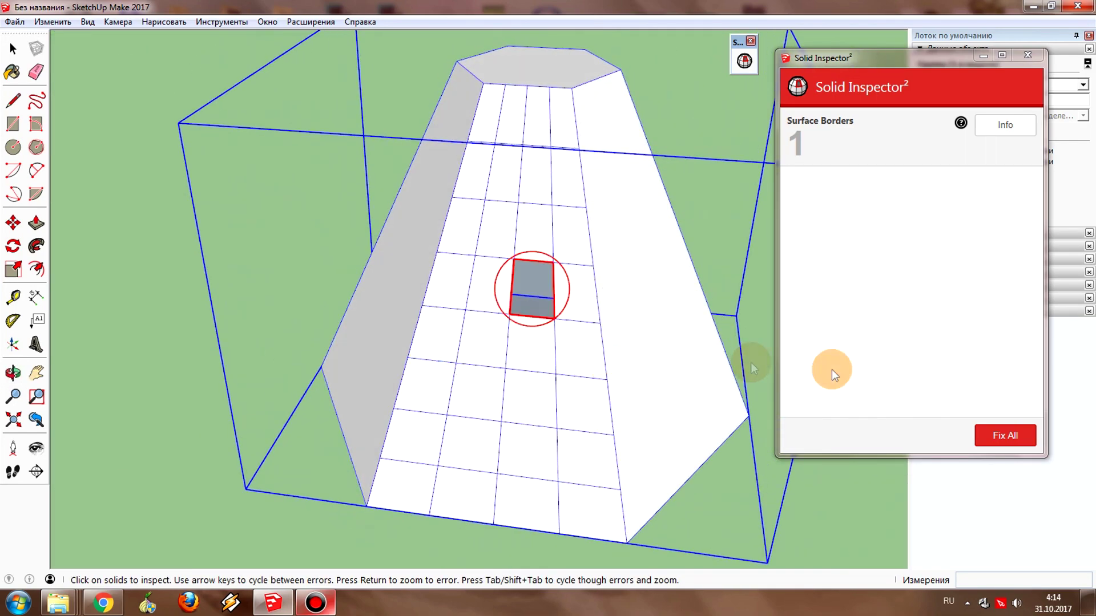
pyautogui.click(1005, 435)
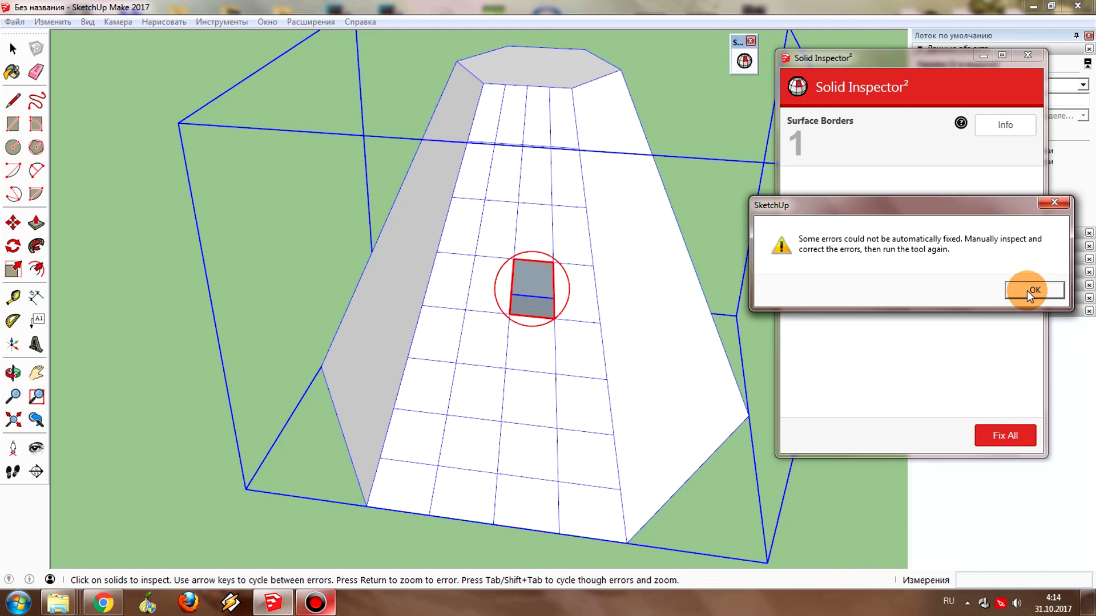
# Draw a Pencil edge across the pyramid's missing grid square inside the group, then exit
pyautogui.click(1026, 290)
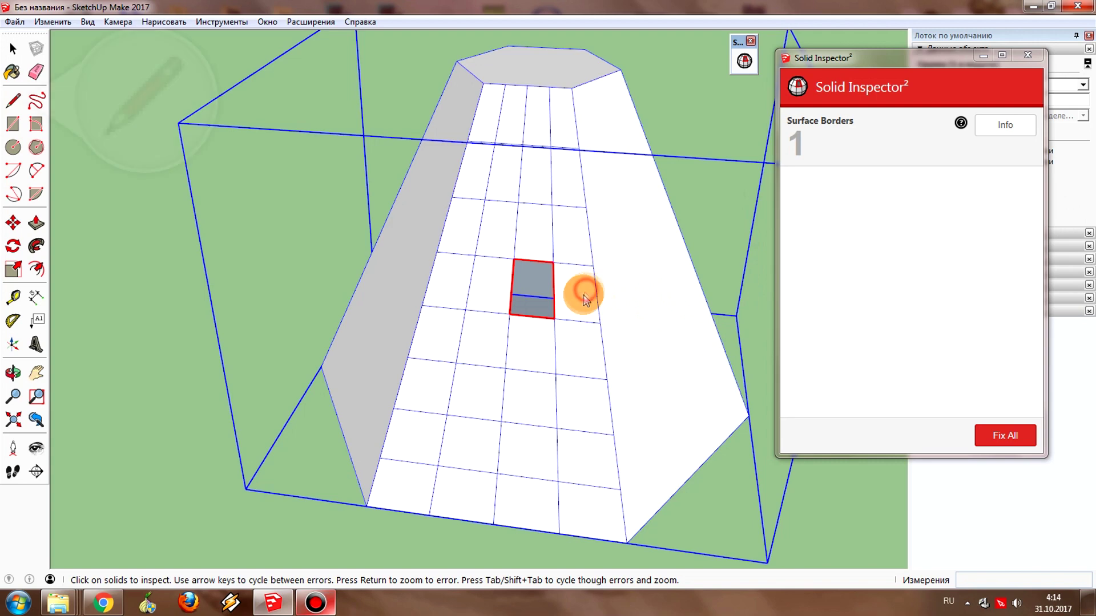
pyautogui.press('space')
pyautogui.doubleClick(547, 294)
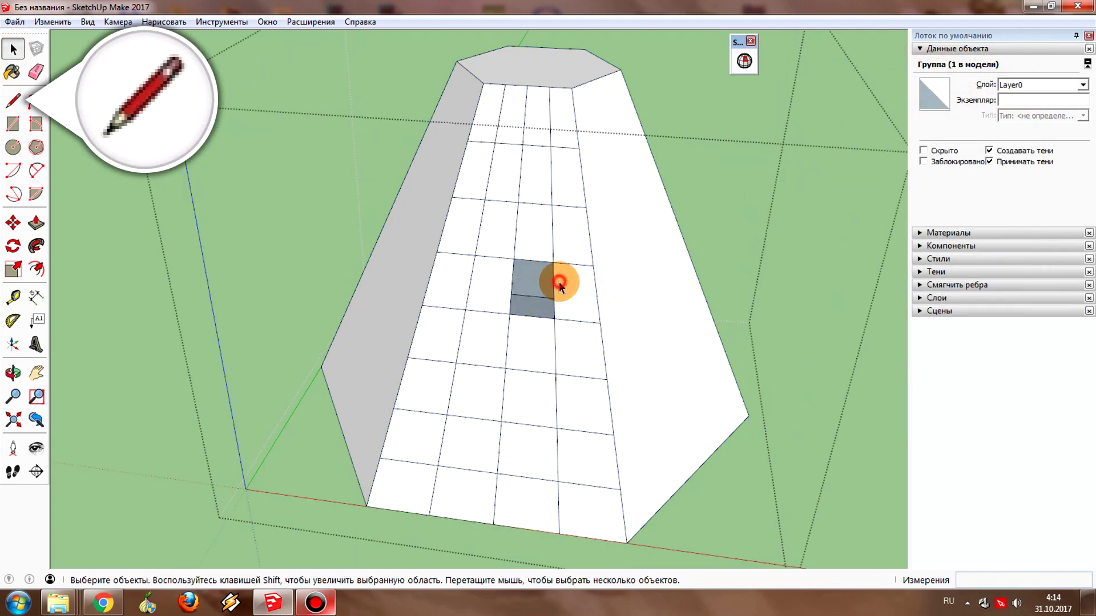
pyautogui.scroll(5, 557, 284)
pyautogui.click(12, 72)
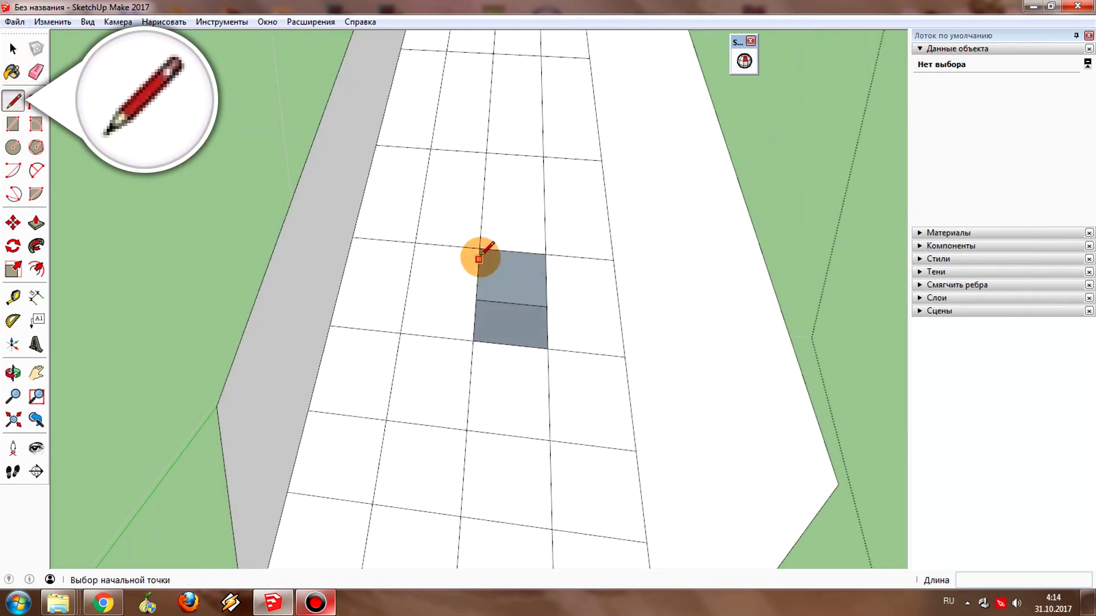
pyautogui.click(549, 349)
pyautogui.click(13, 50)
pyautogui.scroll(-6, 403, 274)
pyautogui.scroll(-3, 403, 274)
pyautogui.click(765, 242)
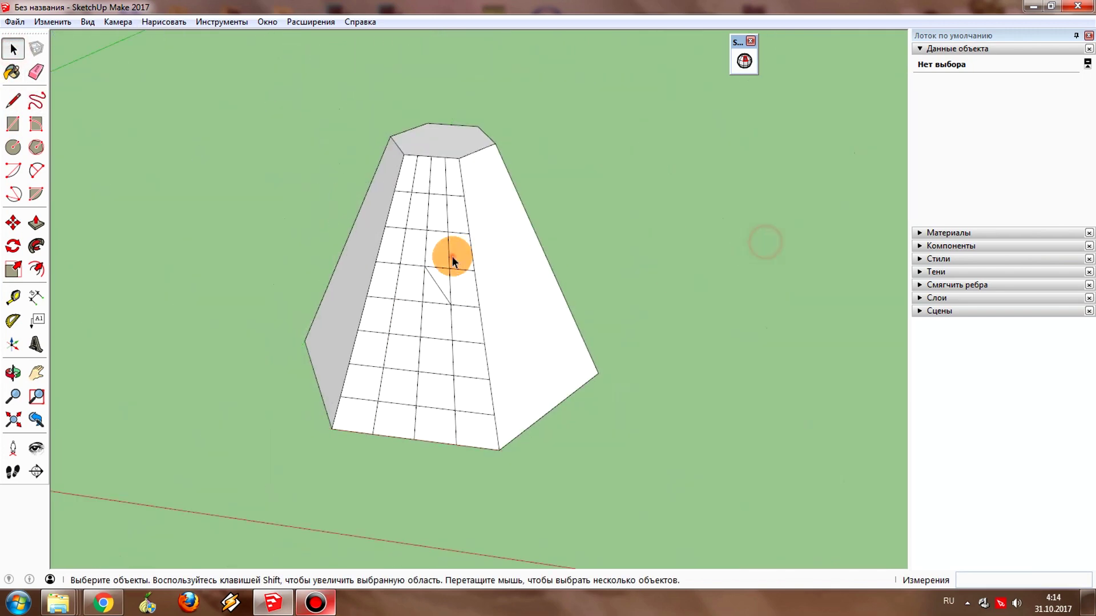
# Orbit to bring the apple into view and select its group
pyautogui.click(451, 256)
pyautogui.moveTo(535, 299); pyautogui.dragTo(274, 369, button='middle')
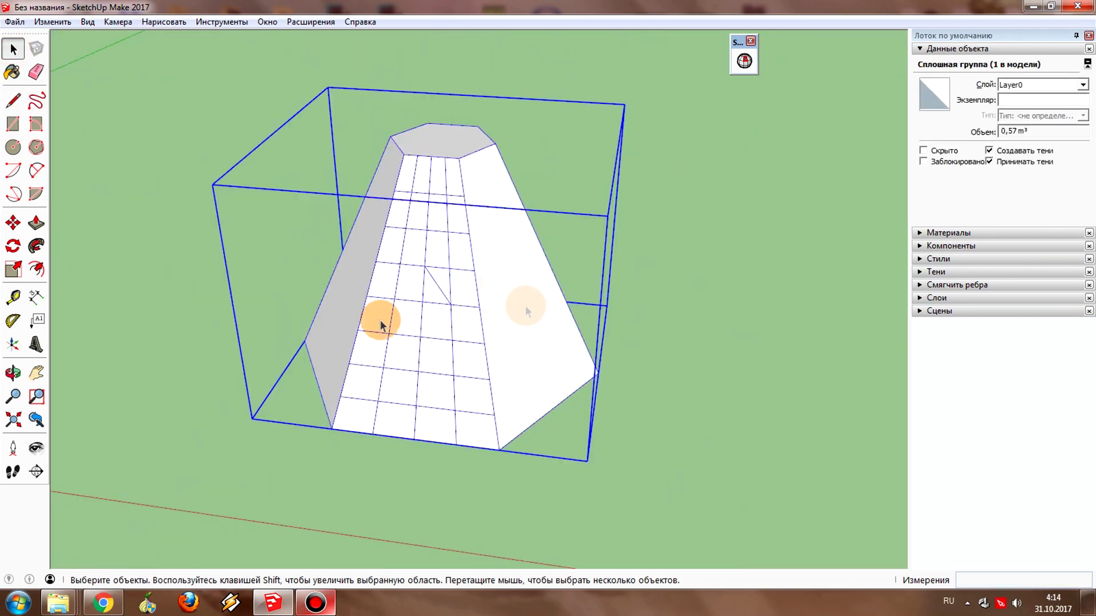
pyautogui.scroll(3, 228, 251)
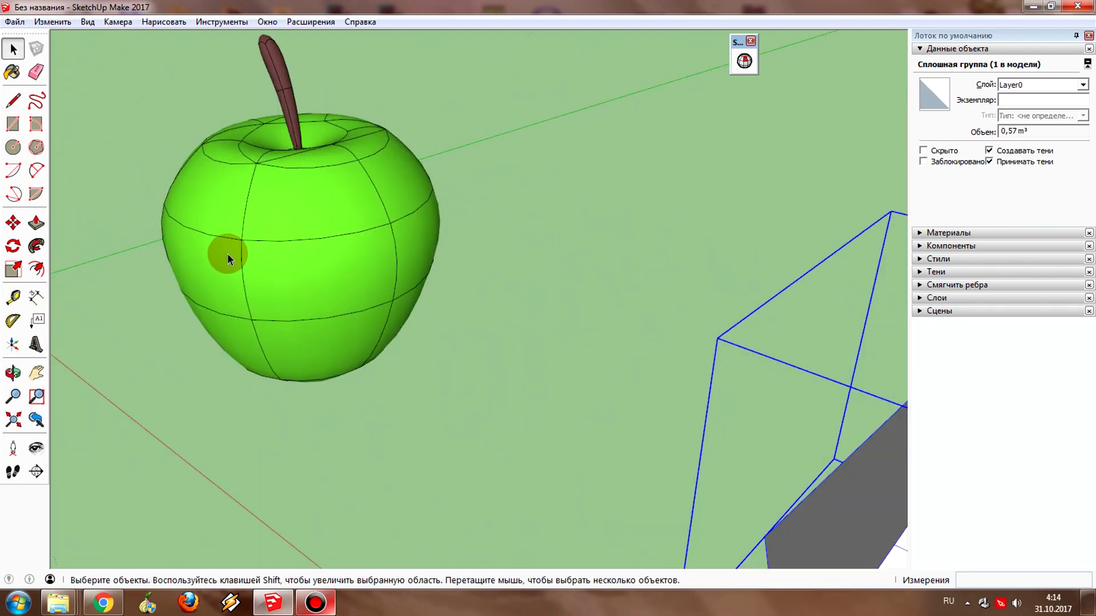
pyautogui.moveTo(228, 252); pyautogui.dragTo(465, 367, button='middle')
pyautogui.scroll(1, 580, 379)
pyautogui.scroll(2, 504, 327)
pyautogui.scroll(-1, 505, 327)
pyautogui.click(487, 323)
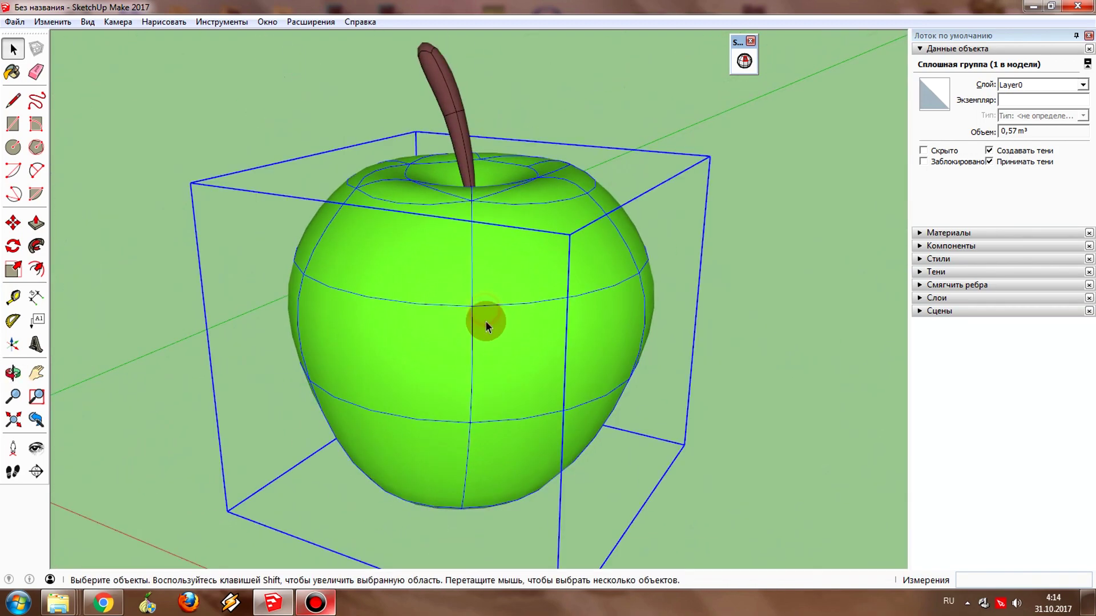
# Remove two faces inside the apple group, leaving holes
pyautogui.doubleClick(506, 242)
pyautogui.click(516, 310)
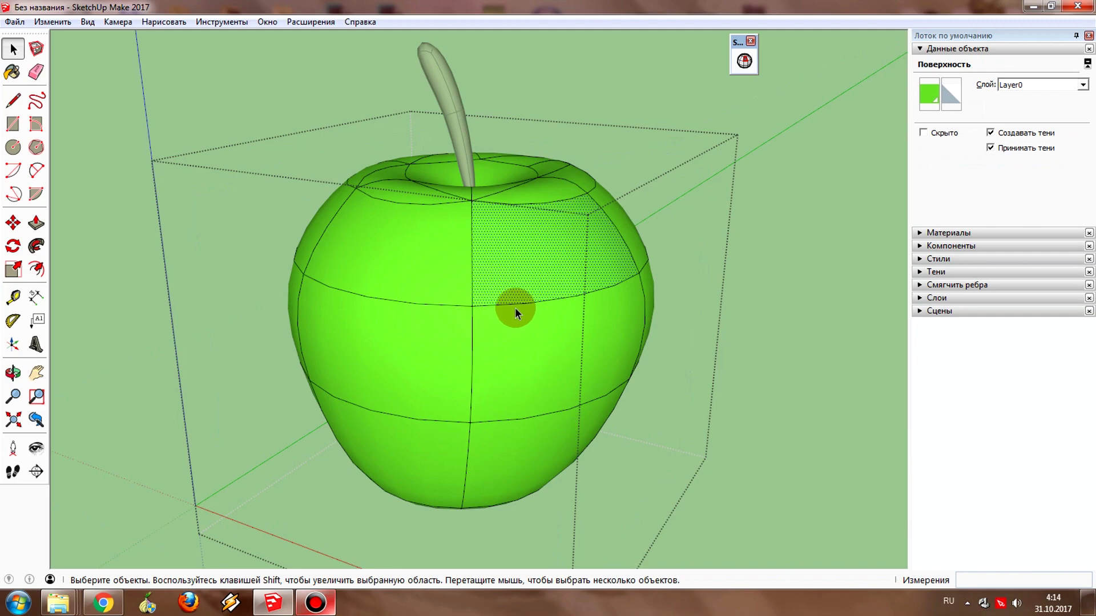
pyautogui.click(515, 307)
pyautogui.moveTo(498, 317); pyautogui.dragTo(471, 483, button='middle')
pyautogui.moveTo(497, 444)
pyautogui.mouseDown(button='middle')
pyautogui.moveTo(602, 267)
pyautogui.moveTo(190, 392)
pyautogui.mouseUp(button='middle')
pyautogui.click(570, 242)
# Run Solid Inspector² on the apple, revealing 2 surface-border errors
pyautogui.moveTo(313, 379)
pyautogui.mouseDown(button='middle')
pyautogui.moveTo(592, 227)
pyautogui.moveTo(391, 377)
pyautogui.mouseUp(button='middle')
pyautogui.click(392, 376)
pyautogui.click(301, 379)
pyautogui.click(745, 62)
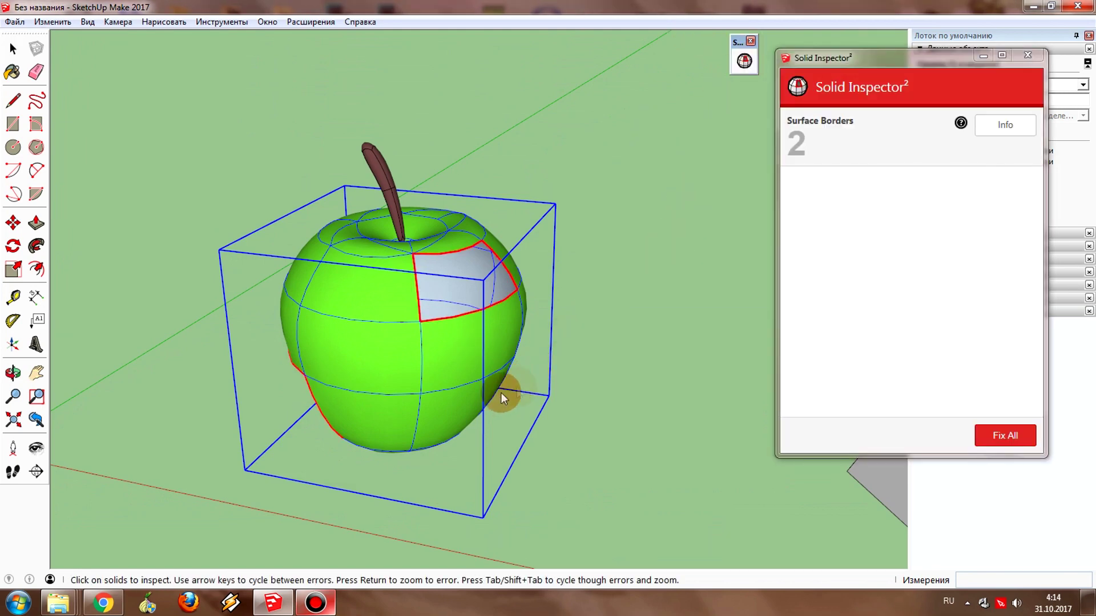
pyautogui.moveTo(468, 396)
pyautogui.mouseDown(button='middle')
pyautogui.moveTo(565, 374)
pyautogui.moveTo(653, 375)
pyautogui.mouseUp(button='middle')
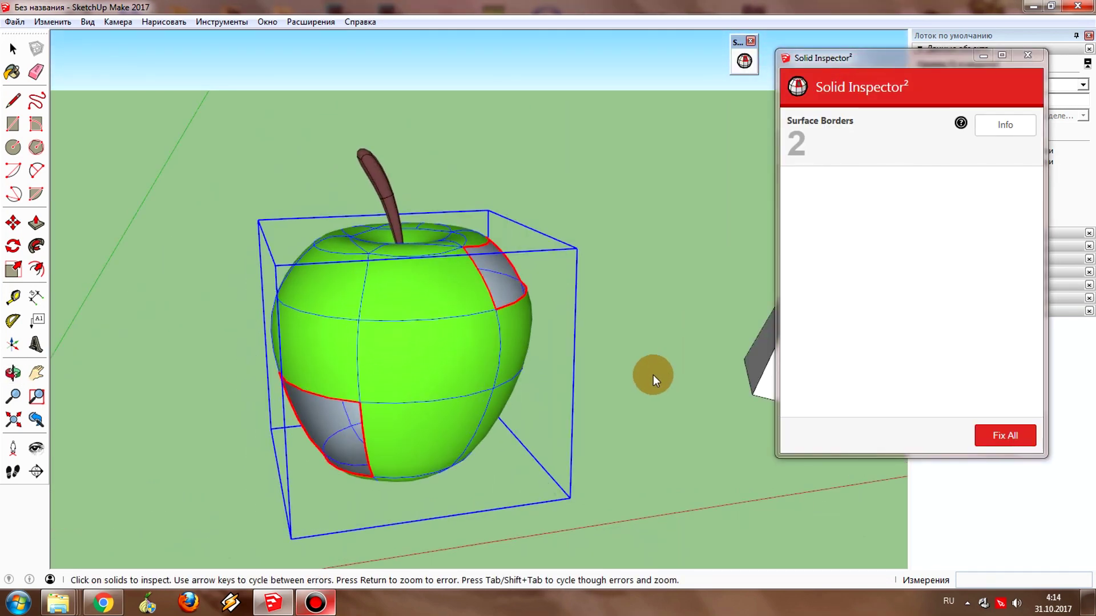
# Zoom to each of the apple's two surface-border errors by cycling with Tab
pyautogui.press('Return')
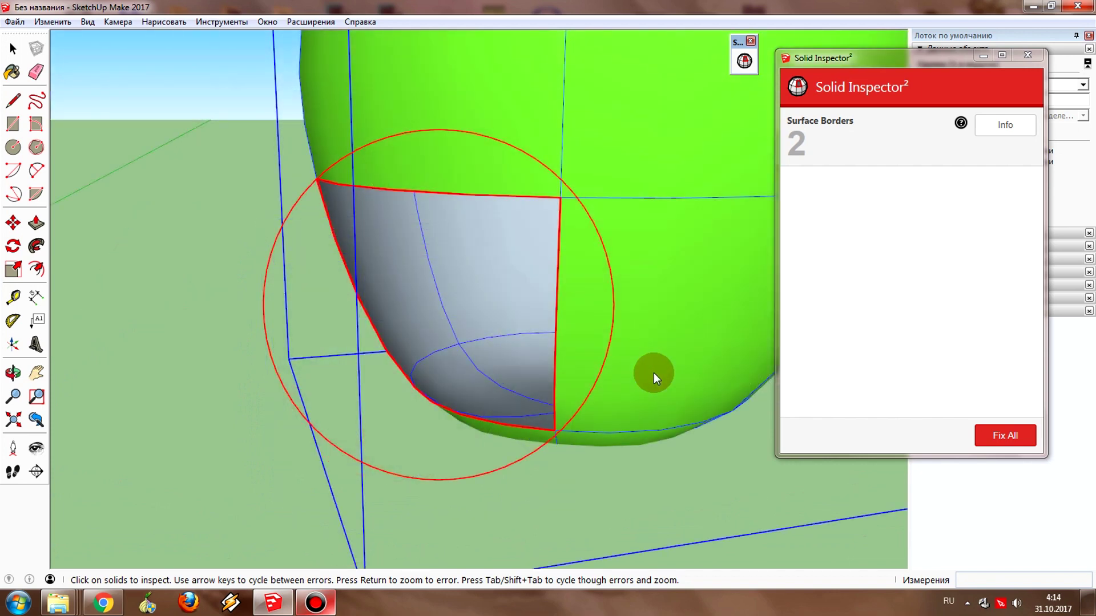
pyautogui.press('Tab')
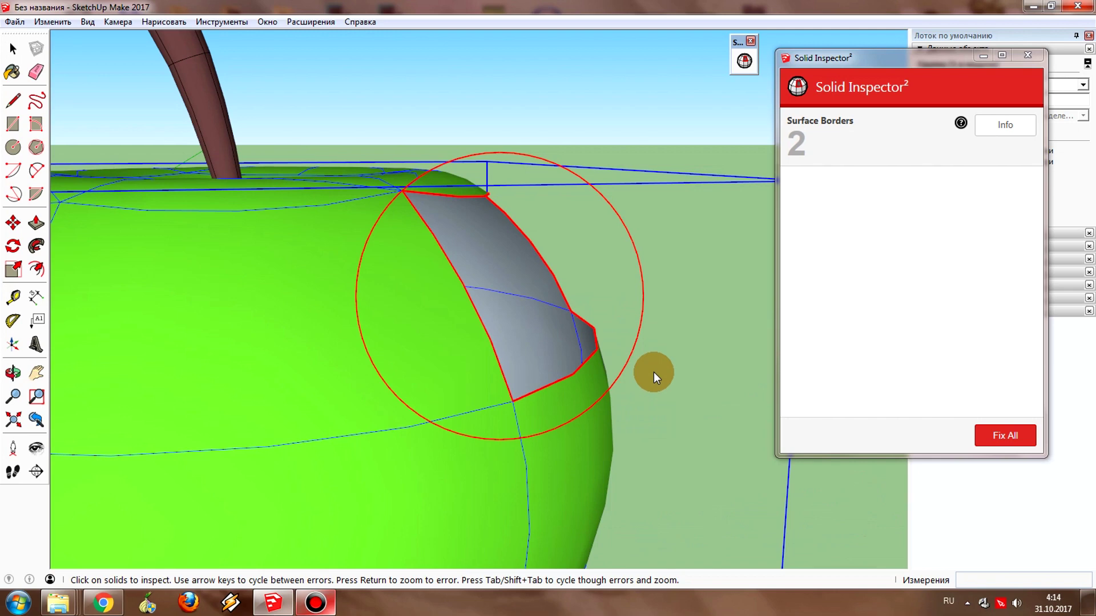
pyautogui.press('Tab')
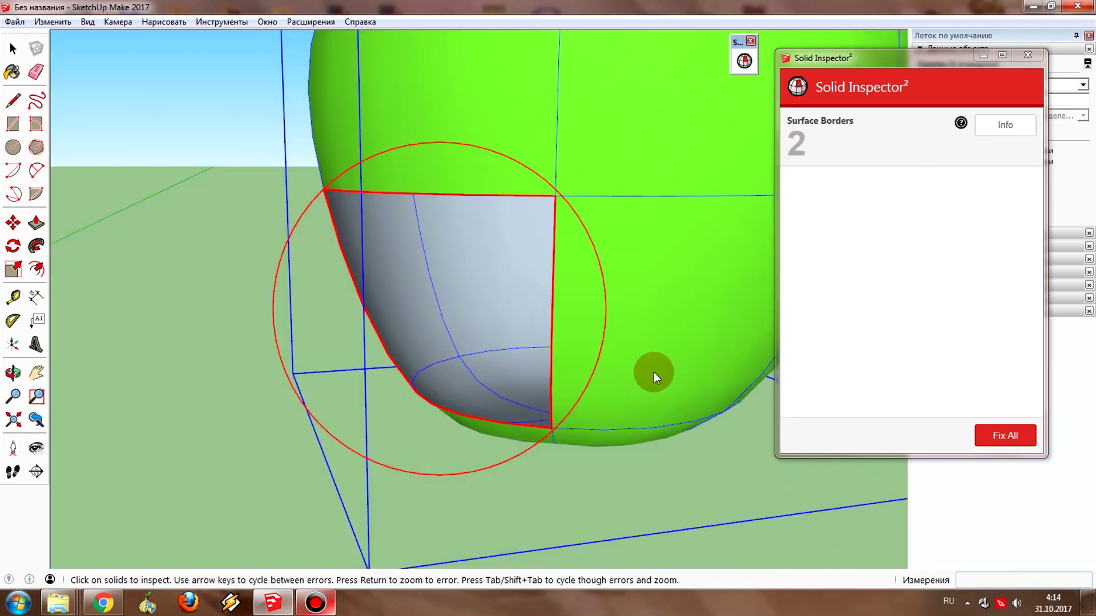
pyautogui.press('Tab')
pyautogui.press('Tab')
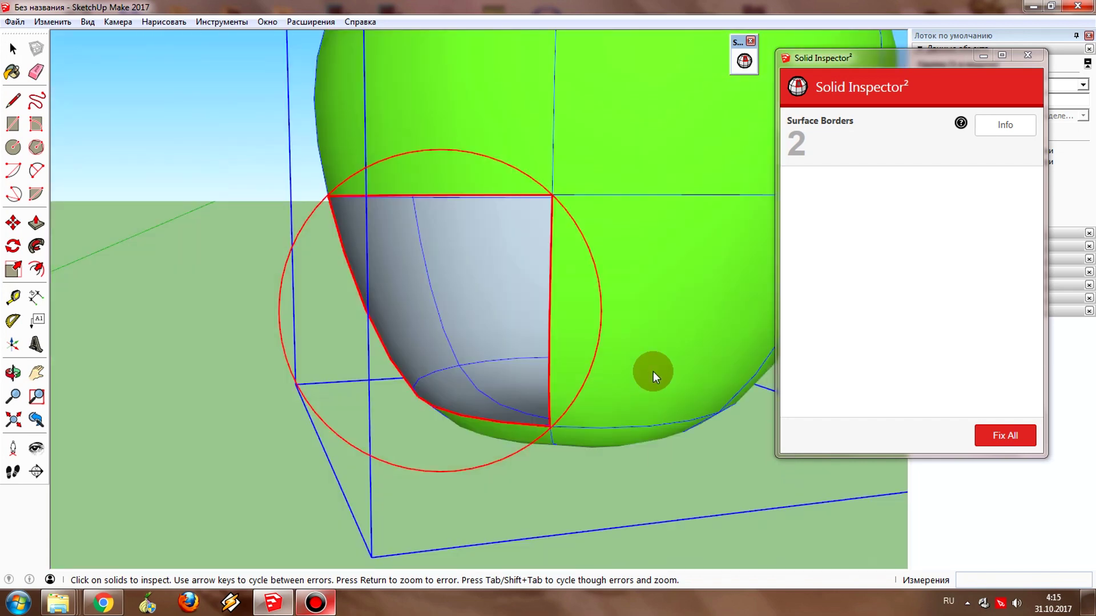
pyautogui.press('Tab')
pyautogui.press('Tab')
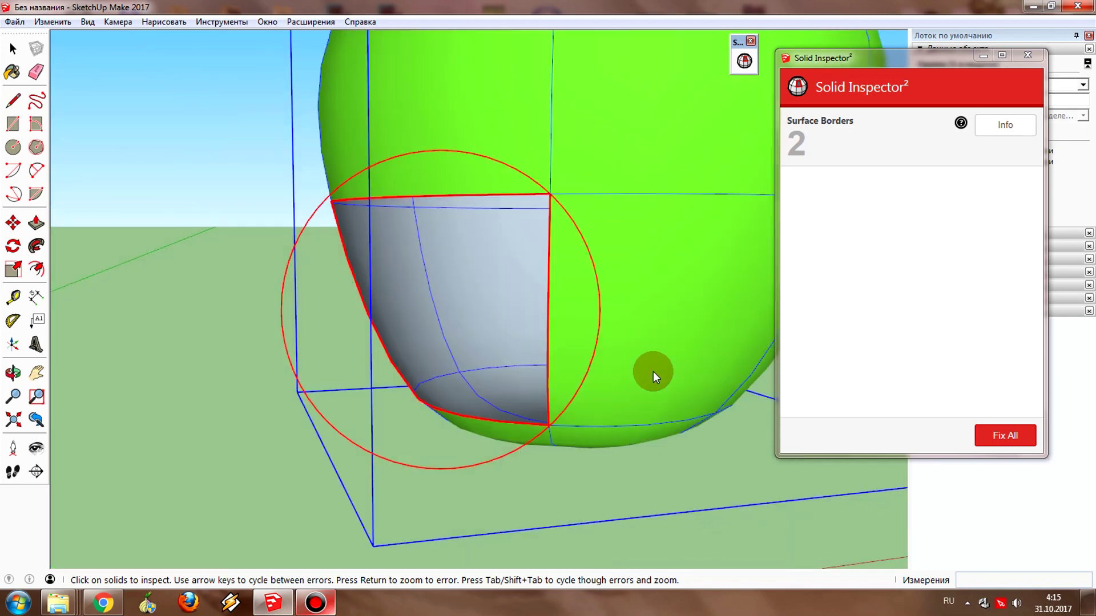
pyautogui.press('Tab')
pyautogui.press('Tab')
pyautogui.press('Tab')
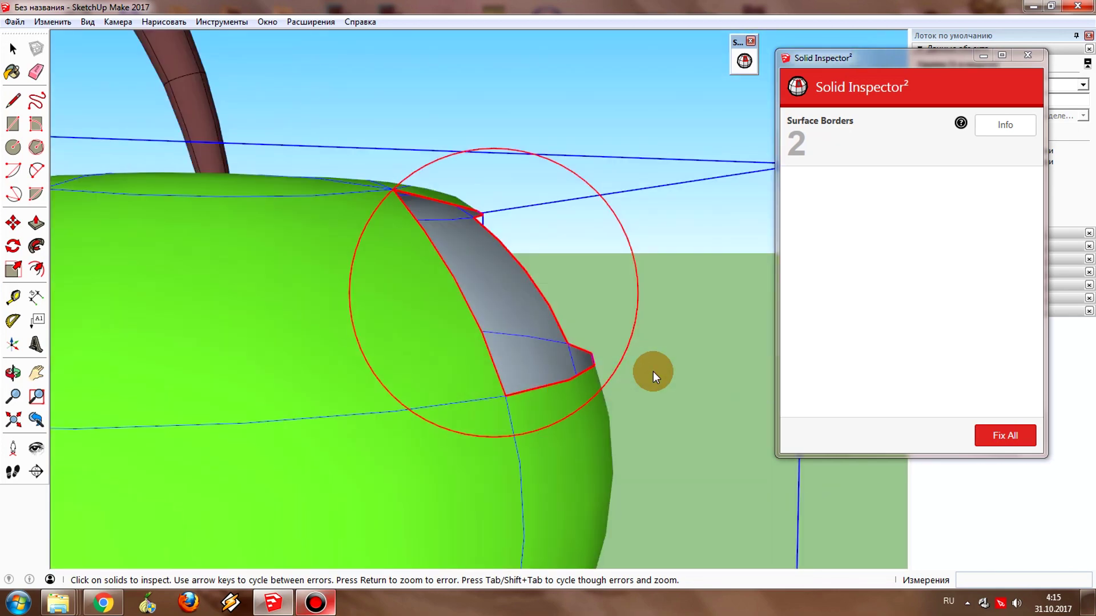
pyautogui.press('Return')
pyautogui.scroll(-5, 369, 304)
pyautogui.moveTo(164, 313)
pyautogui.mouseDown(button='middle')
pyautogui.moveTo(254, 372)
pyautogui.moveTo(347, 337)
pyautogui.moveTo(462, 321)
pyautogui.mouseUp(button='middle')
# Check the Nested Instances errors, then close Solid Inspector²
pyautogui.click(616, 109)
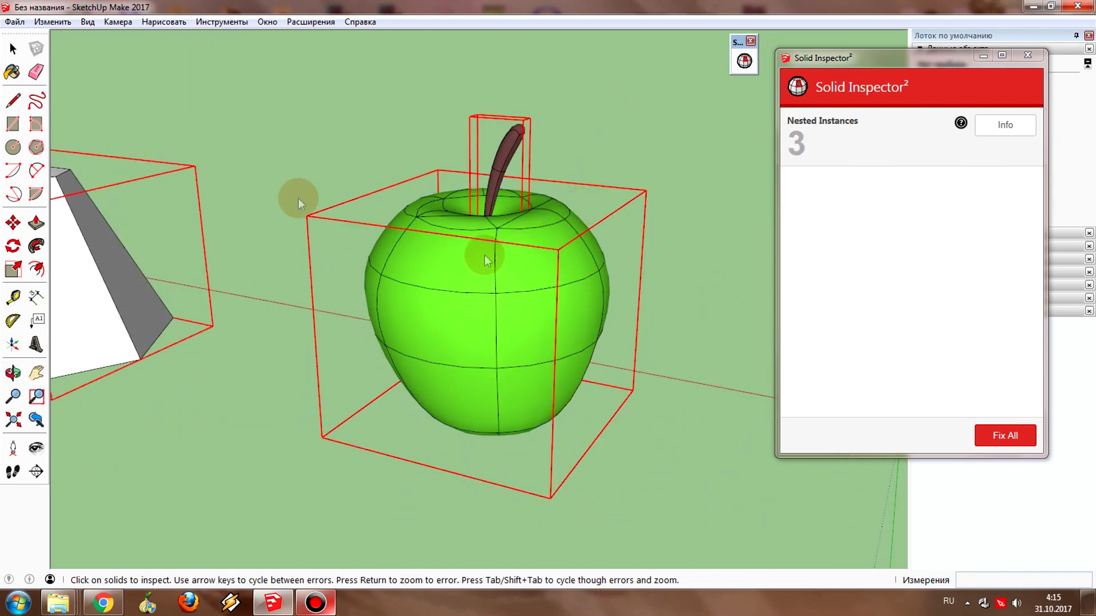
pyautogui.click(493, 320)
pyautogui.moveTo(683, 349)
pyautogui.mouseDown(button='middle')
pyautogui.moveTo(467, 329)
pyautogui.moveTo(481, 303)
pyautogui.mouseUp(button='middle')
pyautogui.click(10, 45)
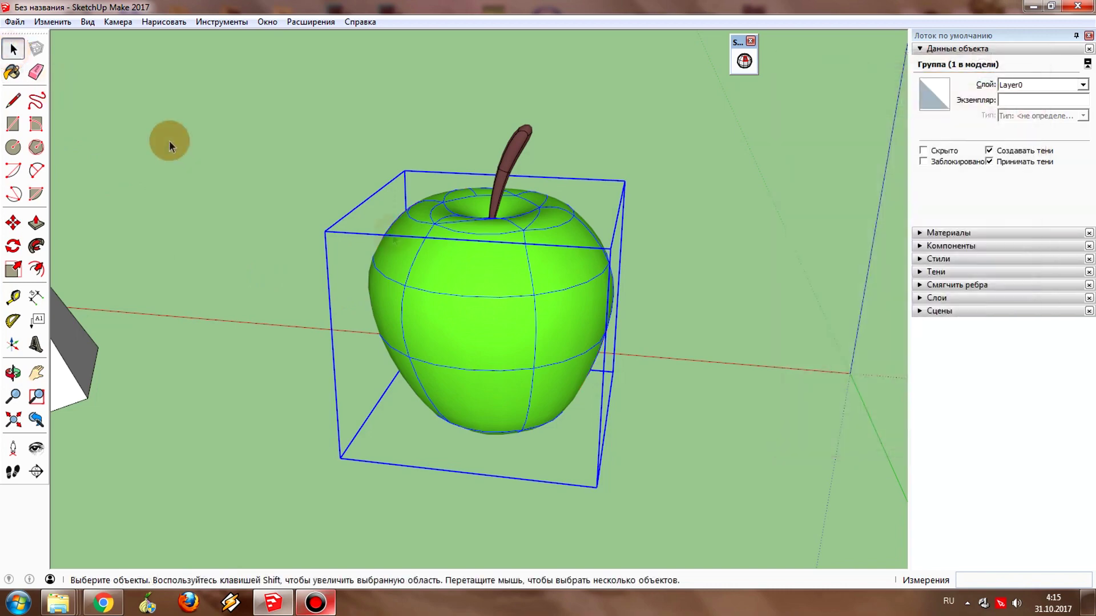
pyautogui.click(88, 22)
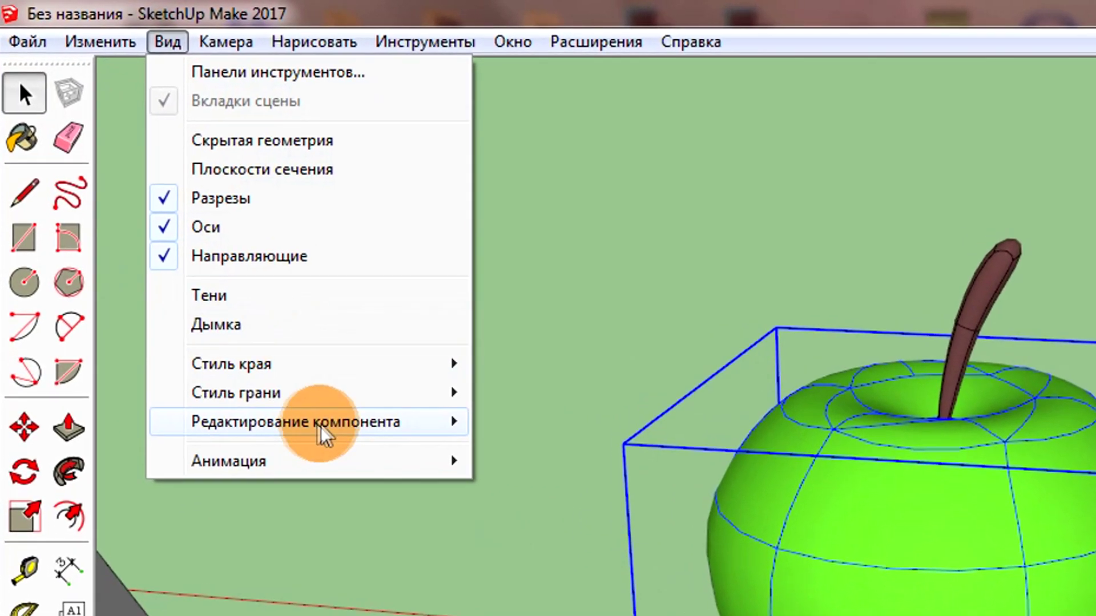
pyautogui.moveTo(242, 403)
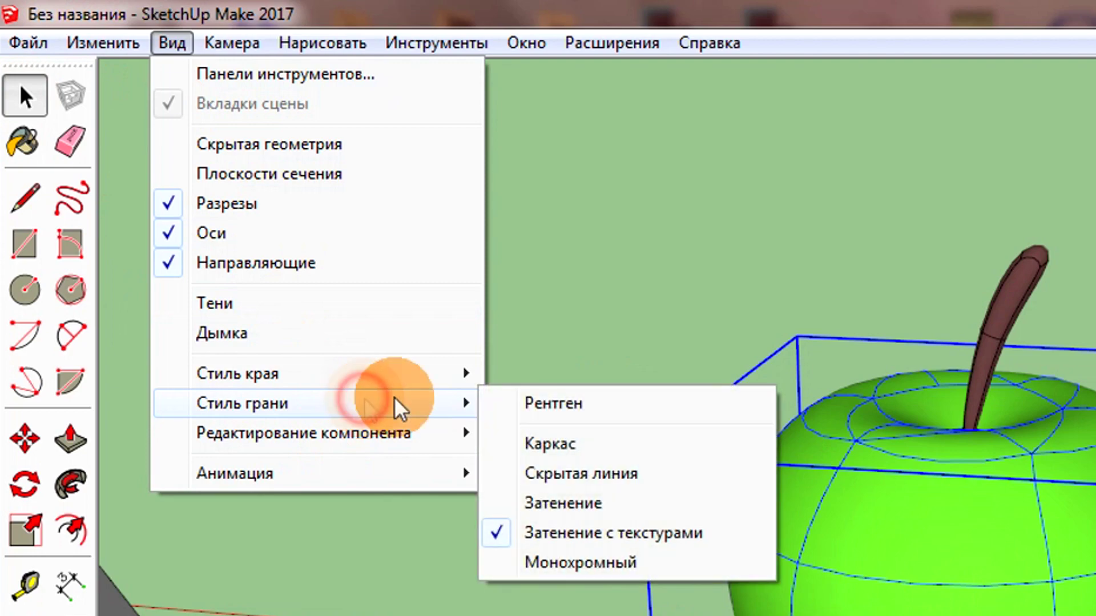
# Switch faces to X-ray and attempt Fix All on the apple's two errors
pyautogui.click(561, 404)
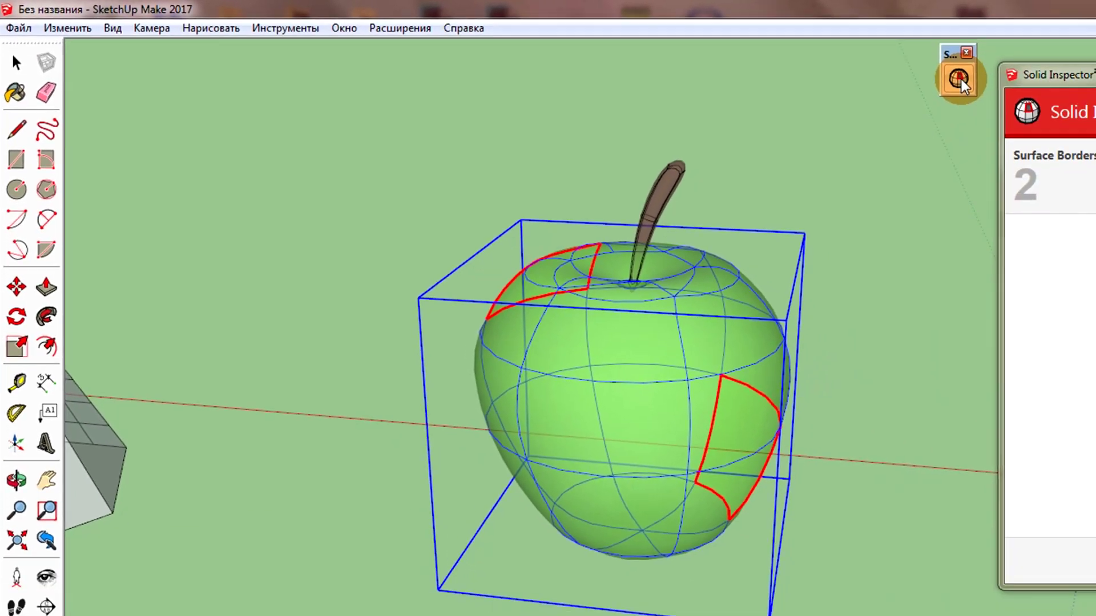
pyautogui.moveTo(456, 296)
pyautogui.mouseDown(button='middle')
pyautogui.moveTo(456, 324)
pyautogui.moveTo(660, 280)
pyautogui.moveTo(480, 171)
pyautogui.moveTo(641, 203)
pyautogui.moveTo(779, 252)
pyautogui.moveTo(668, 286)
pyautogui.moveTo(521, 266)
pyautogui.moveTo(601, 286)
pyautogui.moveTo(577, 309)
pyautogui.moveTo(443, 314)
pyautogui.moveTo(374, 430)
pyautogui.moveTo(631, 260)
pyautogui.moveTo(424, 317)
pyautogui.moveTo(384, 286)
pyautogui.moveTo(99, 296)
pyautogui.moveTo(513, 291)
pyautogui.moveTo(582, 302)
pyautogui.mouseUp(button='middle')
pyautogui.scroll(-3, 638, 281)
pyautogui.moveTo(638, 282)
pyautogui.mouseDown(button='middle')
pyautogui.moveTo(244, 474)
pyautogui.moveTo(311, 269)
pyautogui.moveTo(541, 262)
pyautogui.moveTo(183, 314)
pyautogui.moveTo(174, 342)
pyautogui.mouseUp(button='middle')
pyautogui.click(1015, 435)
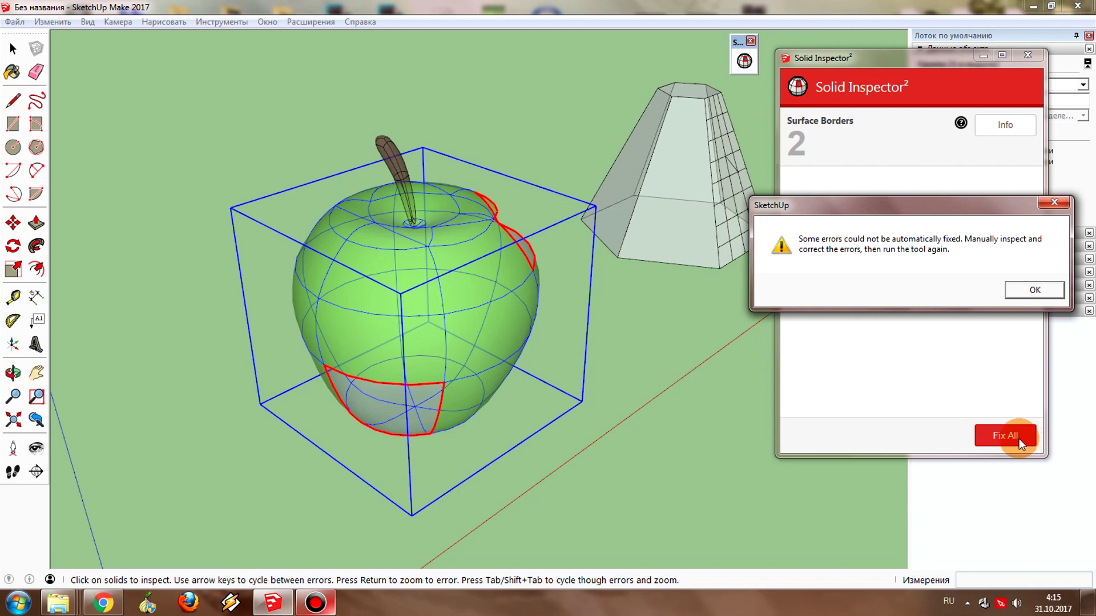
# Dismiss the cannot-fix warning, close Solid Inspector² and deselect the apple group
pyautogui.click(1037, 290)
pyautogui.click(1026, 55)
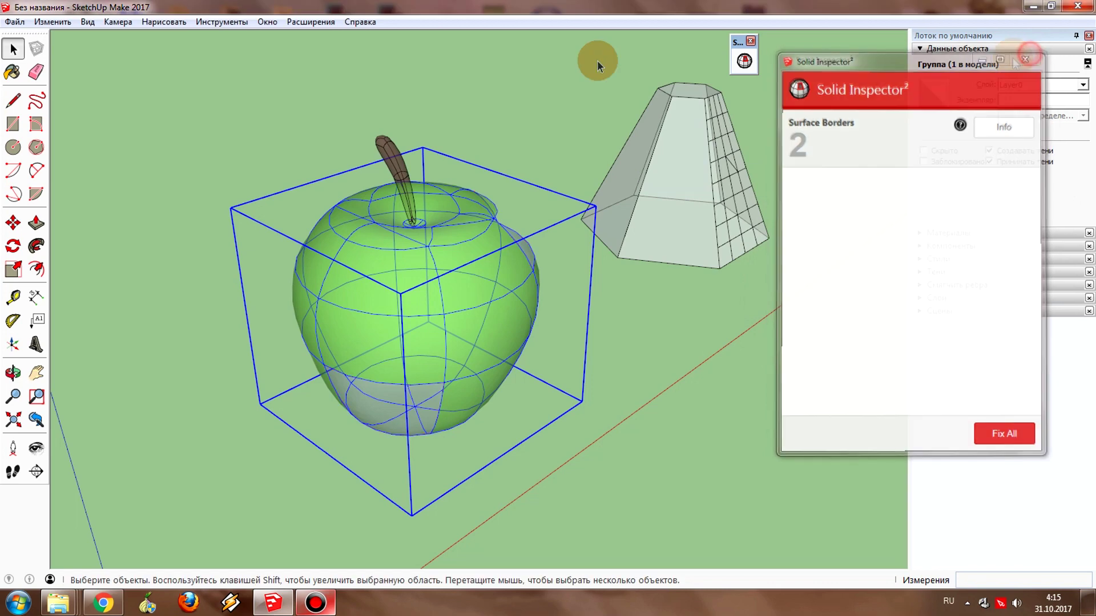
pyautogui.moveTo(107, 139)
pyautogui.mouseDown(button='middle')
pyautogui.moveTo(181, 335)
pyautogui.moveTo(604, 184)
pyautogui.mouseUp(button='middle')
pyautogui.click(604, 183)
# Turn X-ray face style off, leave the apple group and orbit to a level view
pyautogui.moveTo(384, 222)
pyautogui.mouseDown(button='middle')
pyautogui.moveTo(508, 280)
pyautogui.moveTo(31, 6)
pyautogui.mouseUp(button='middle')
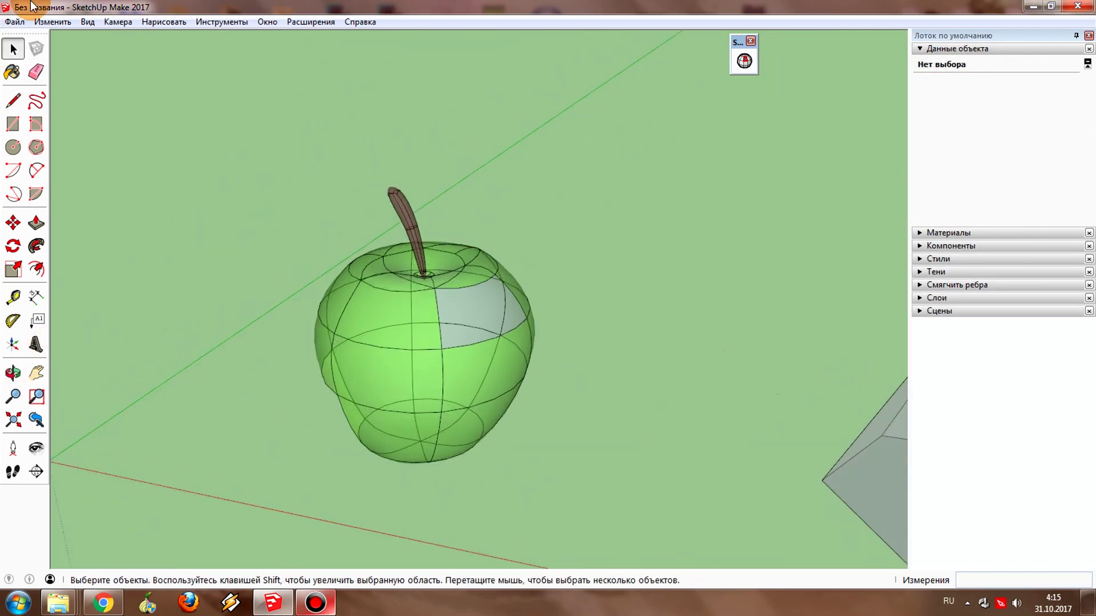
pyautogui.click(87, 23)
pyautogui.click(302, 204)
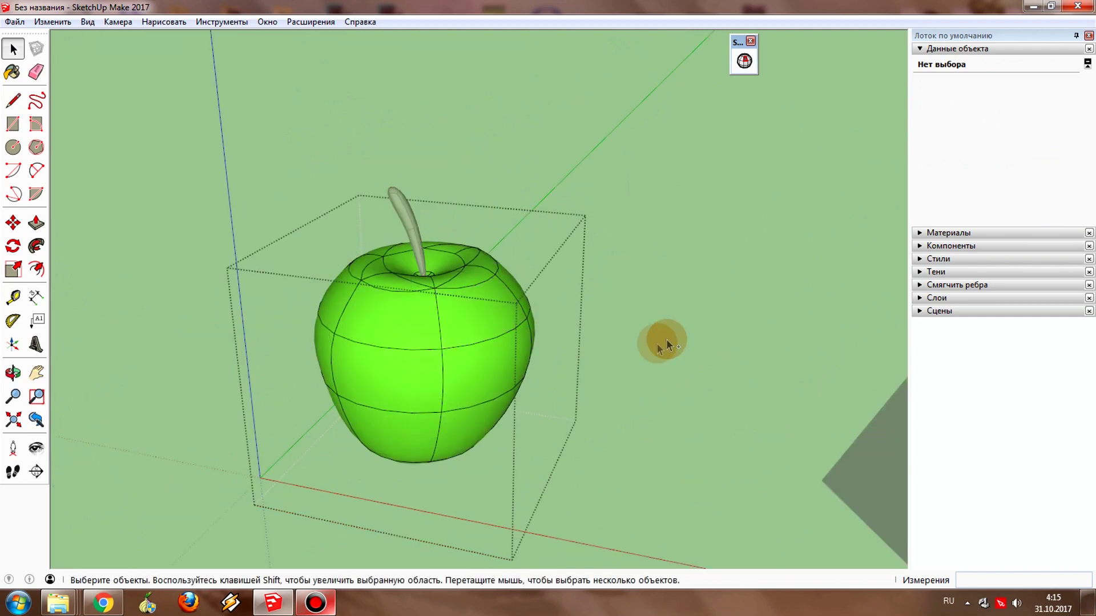
pyautogui.click(782, 339)
pyautogui.moveTo(532, 375)
pyautogui.mouseDown(button='middle')
pyautogui.moveTo(571, 381)
pyautogui.moveTo(676, 227)
pyautogui.moveTo(571, 233)
pyautogui.moveTo(251, 289)
pyautogui.mouseUp(button='middle')
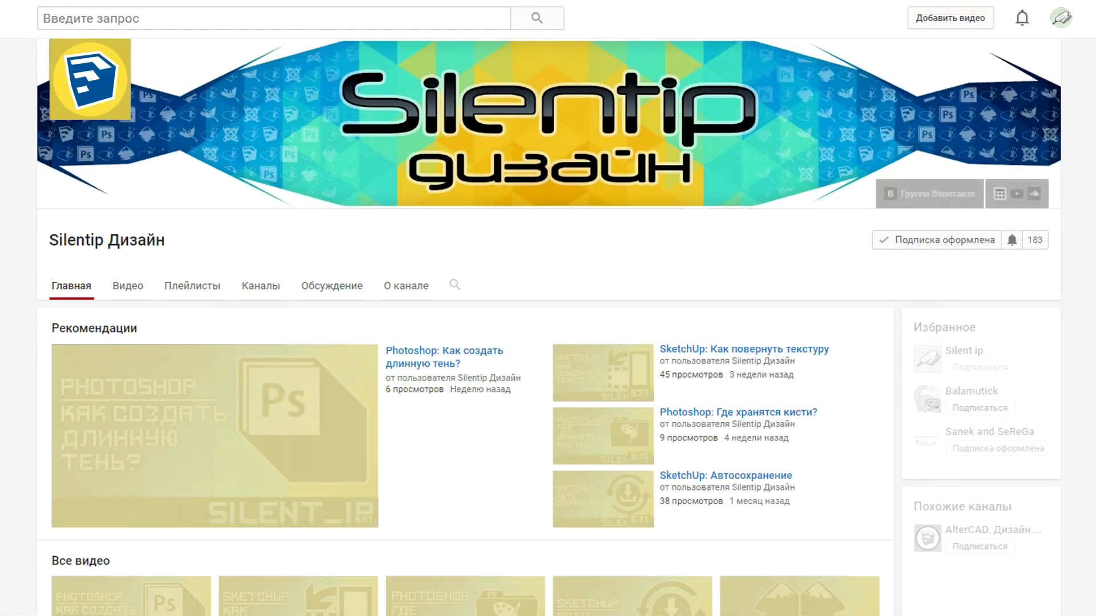